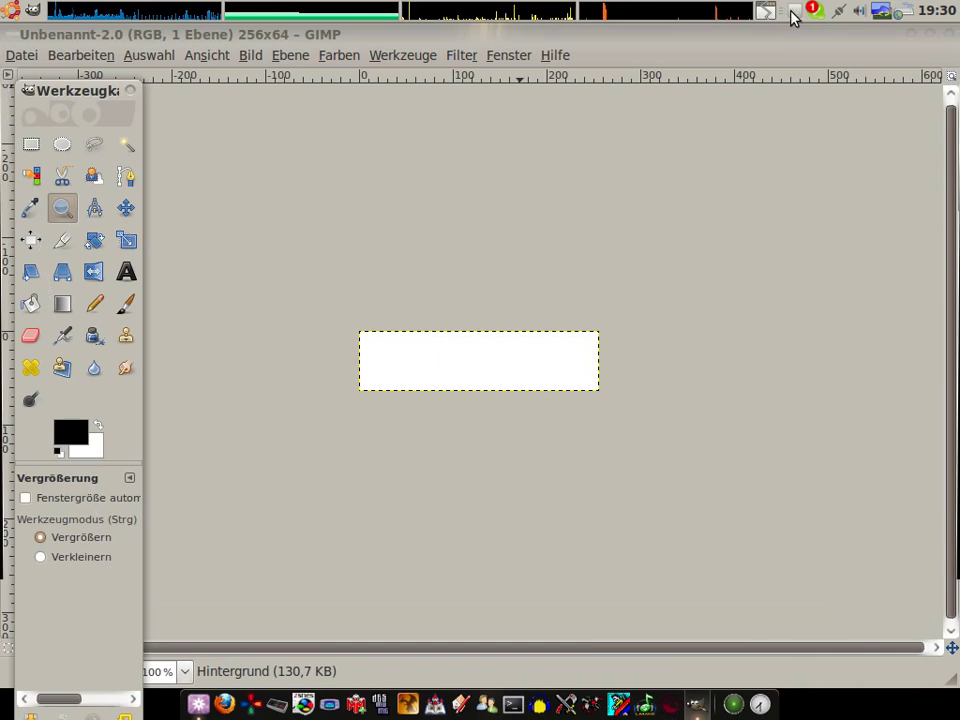
# Zoom the blank 256×64 canvas to 340% and move the toolbox to mid-screen
pyautogui.moveTo(343, 317); pyautogui.dragTo(615, 405)
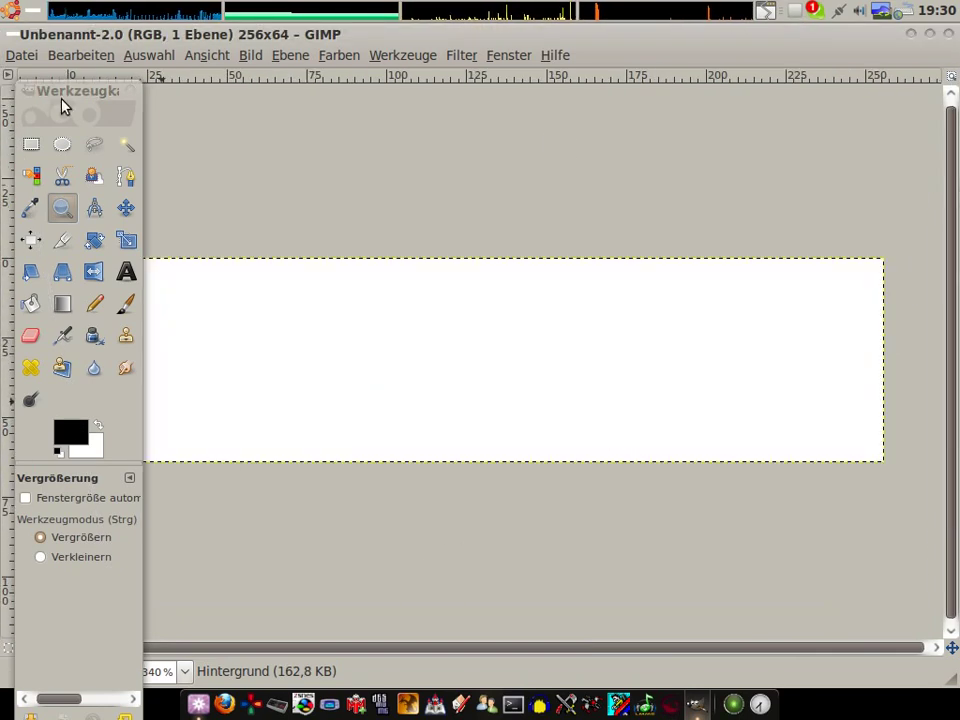
pyautogui.moveTo(62, 106); pyautogui.dragTo(582, 101)
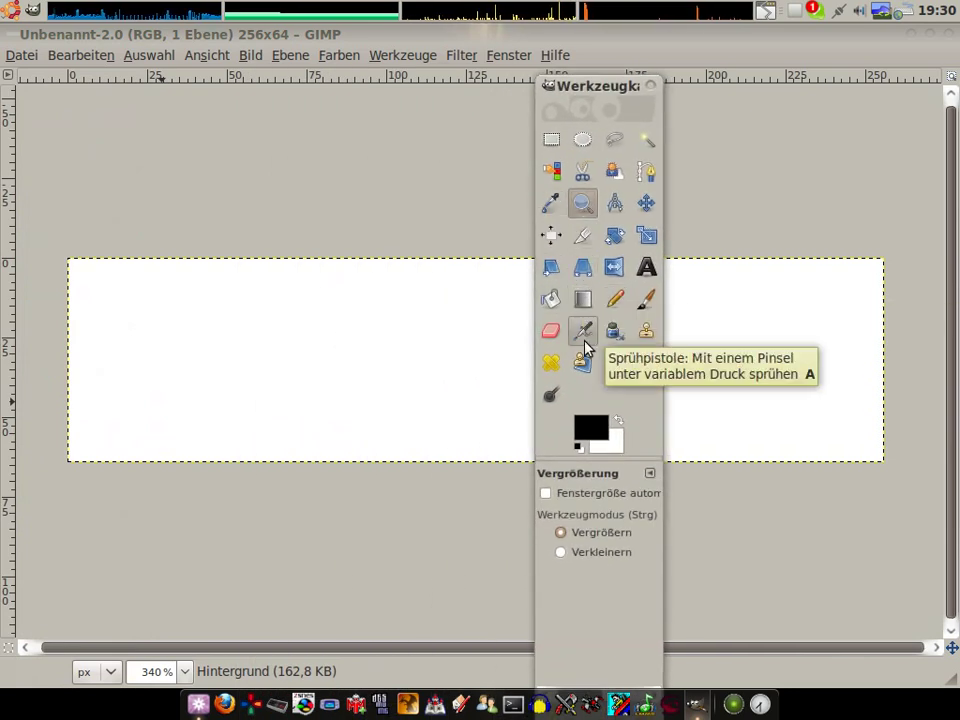
# Select the top-left 32×32 square and bucket-fill it black
pyautogui.click(545, 143)
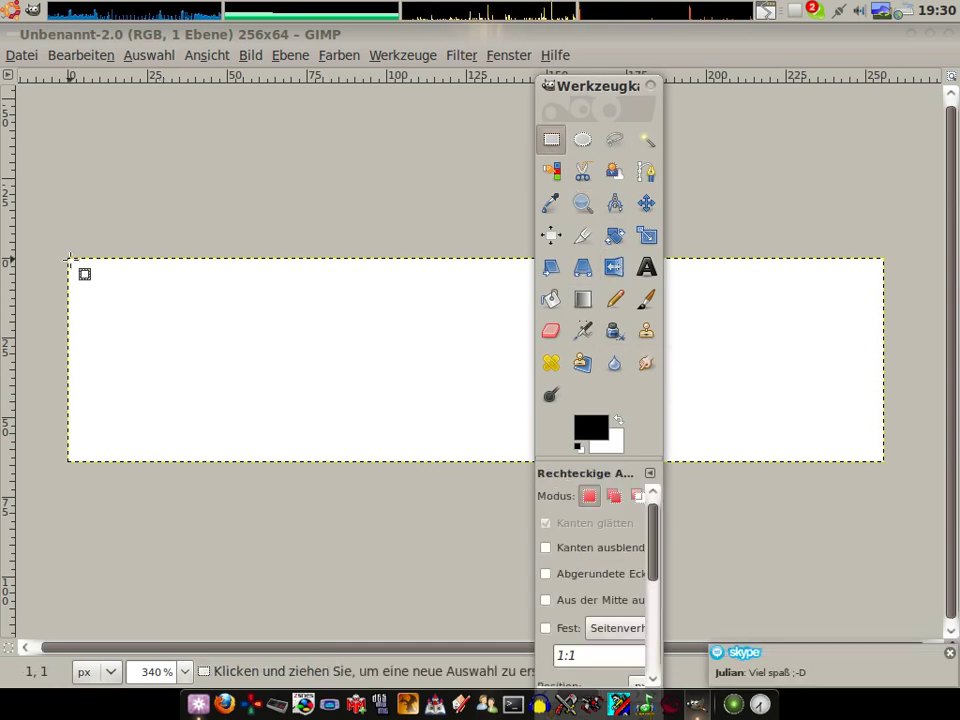
pyautogui.moveTo(69, 259)
pyautogui.mouseDown()
pyautogui.moveTo(103, 270)
pyautogui.moveTo(117, 290)
pyautogui.mouseUp()
pyautogui.click(56, 252)
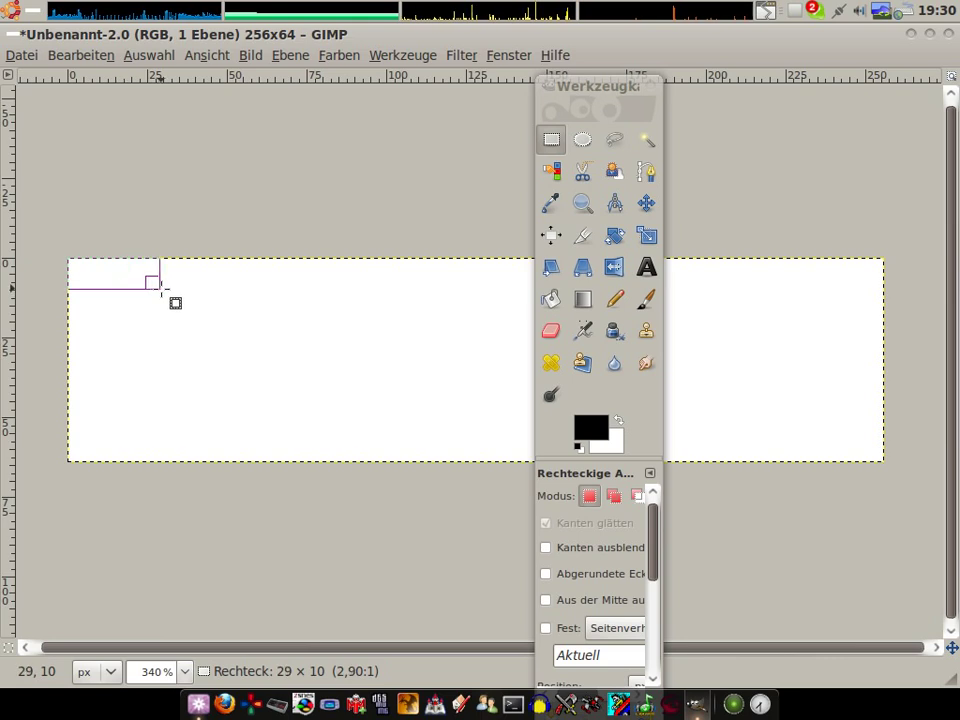
pyautogui.moveTo(166, 295); pyautogui.dragTo(169, 361)
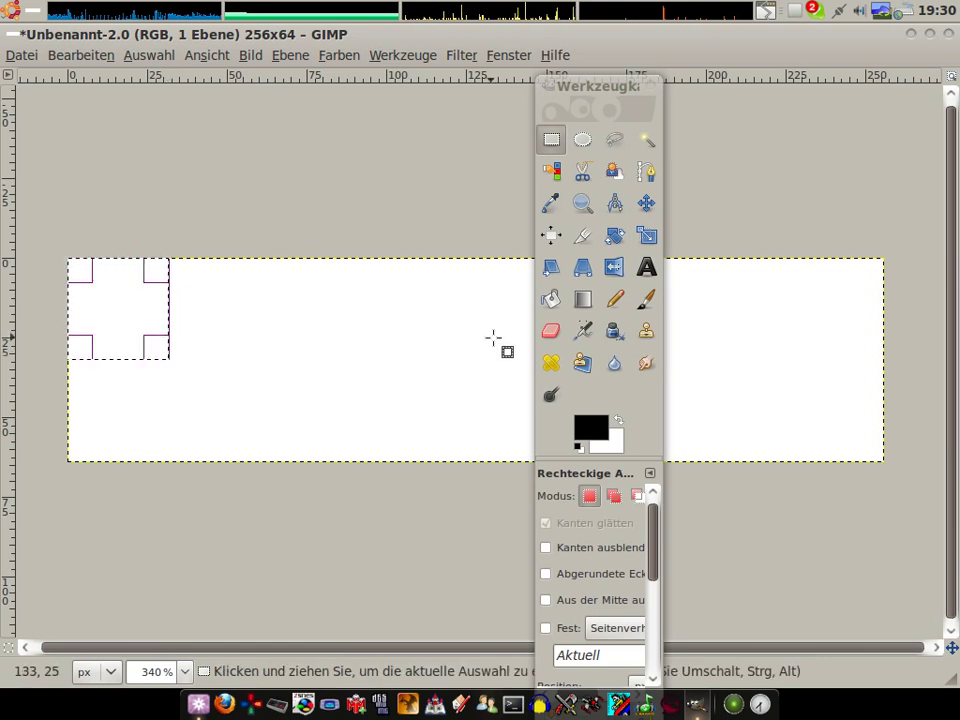
pyautogui.click(548, 300)
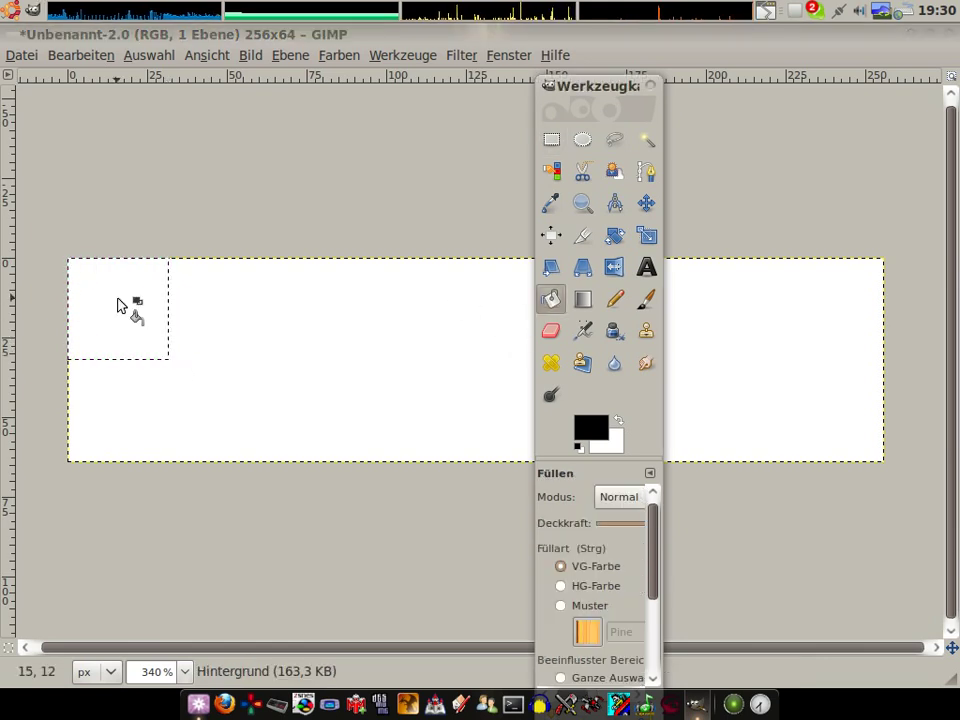
pyautogui.click(117, 305)
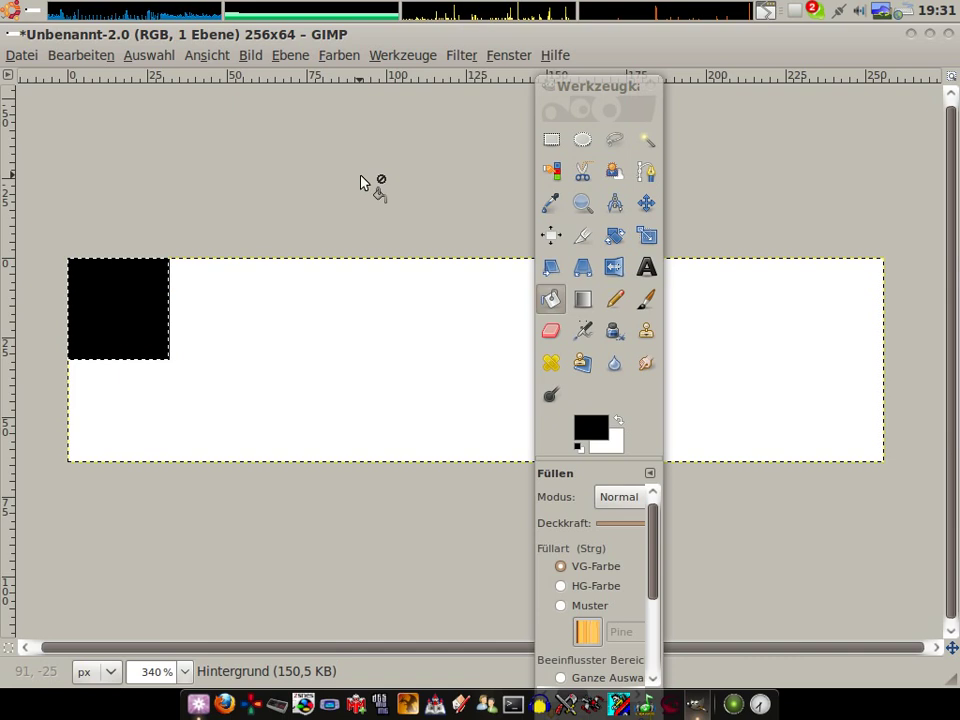
# Select the 32×32 square diagonally below-right and fill it black
pyautogui.click(551, 138)
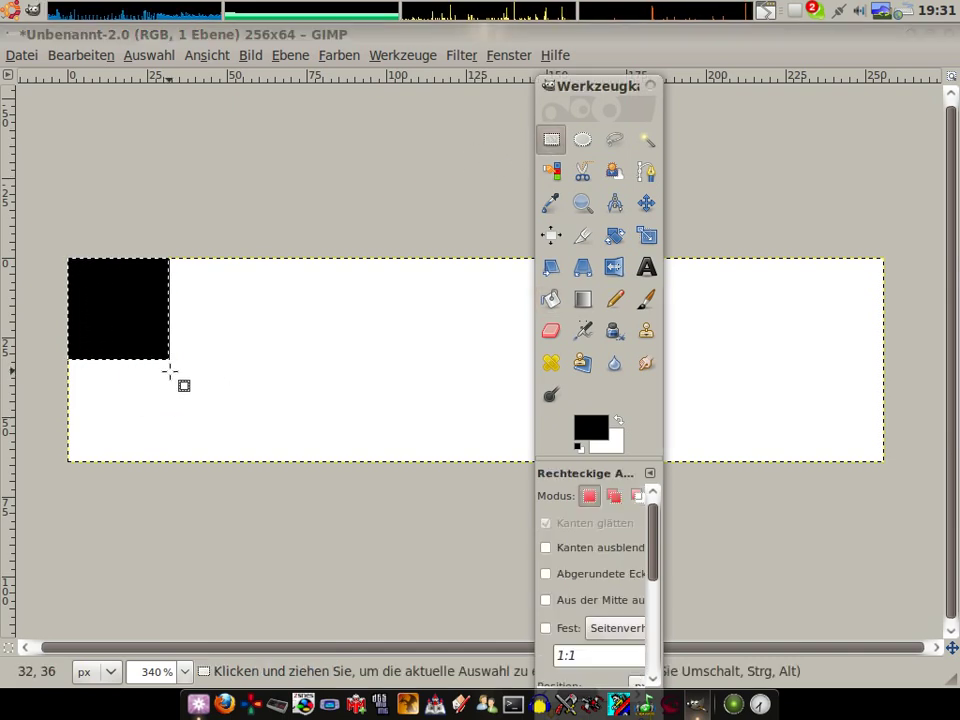
pyautogui.moveTo(169, 361); pyautogui.dragTo(70, 461)
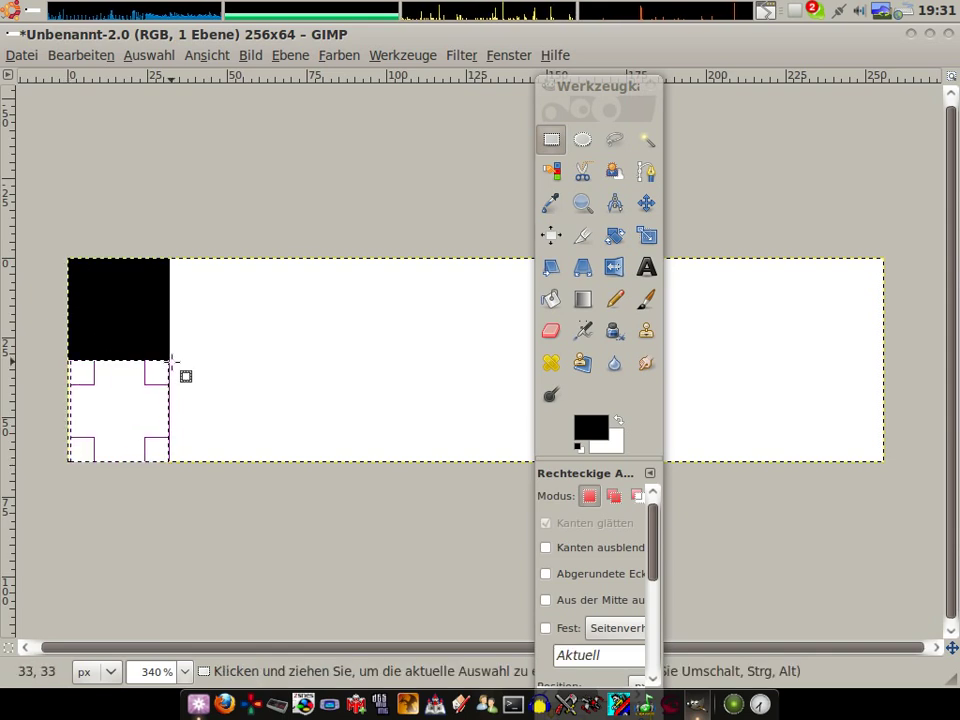
pyautogui.moveTo(171, 361)
pyautogui.mouseDown()
pyautogui.moveTo(257, 461)
pyautogui.moveTo(273, 459)
pyautogui.mouseUp()
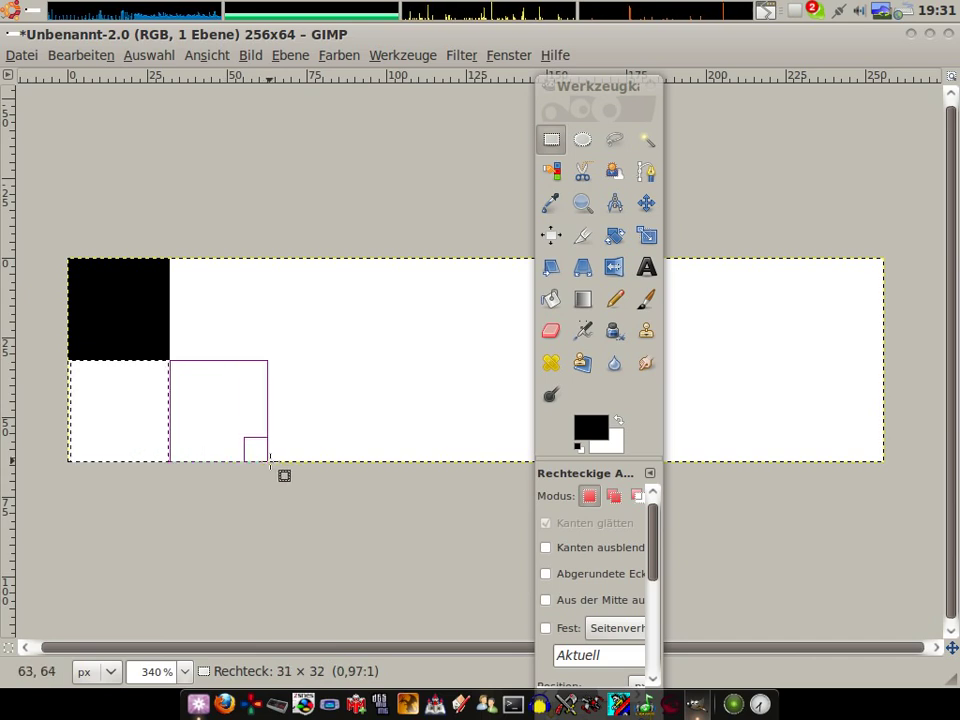
pyautogui.moveTo(270, 458); pyautogui.dragTo(271, 461)
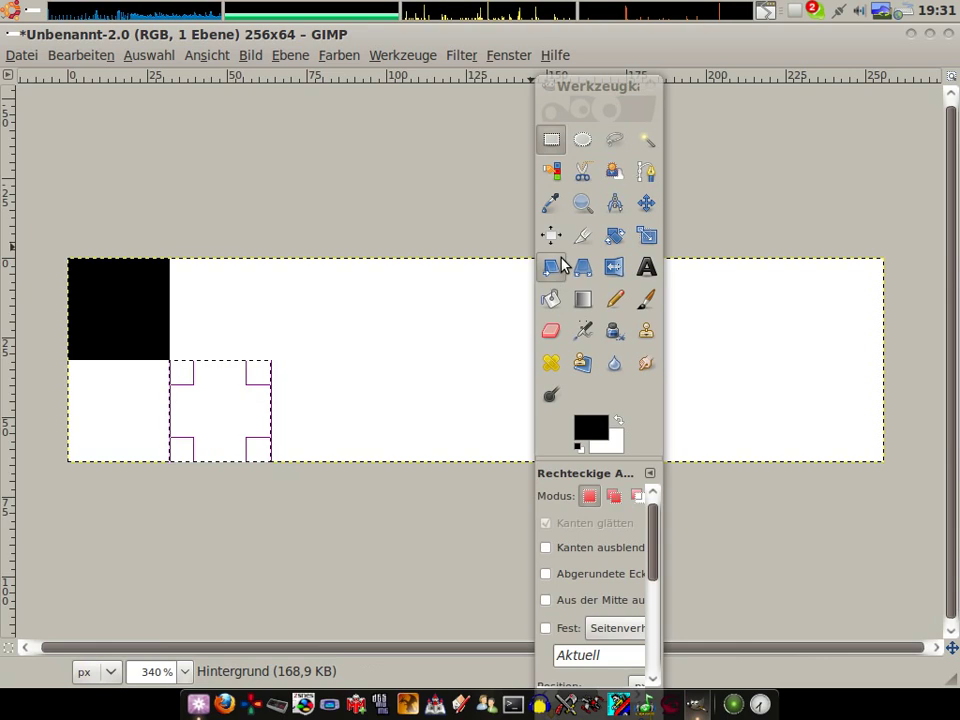
pyautogui.click(551, 299)
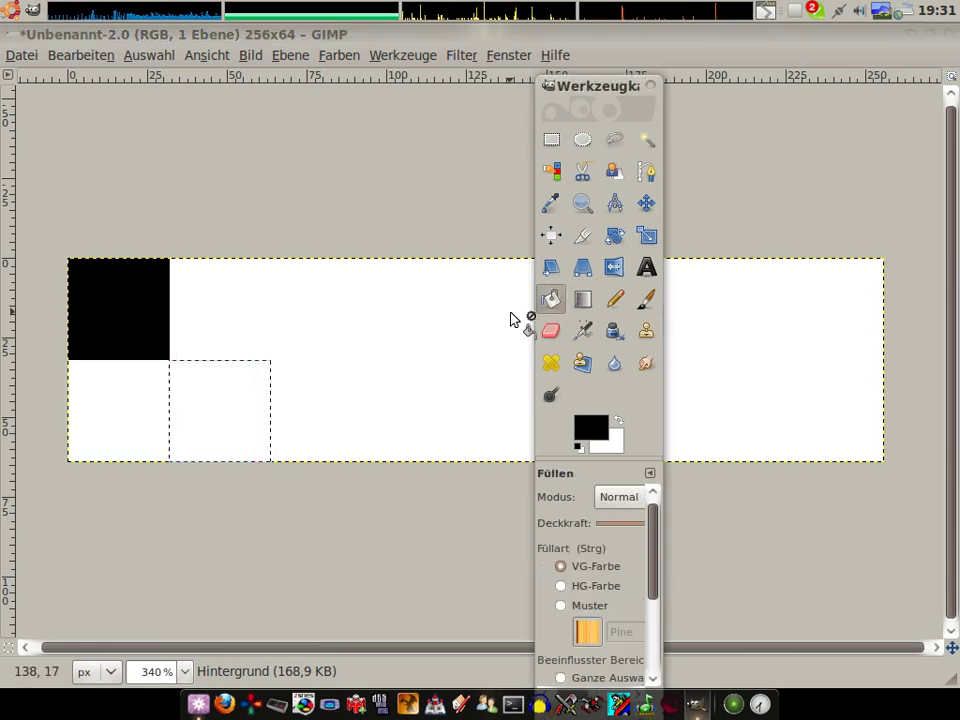
pyautogui.click(236, 406)
pyautogui.click(551, 139)
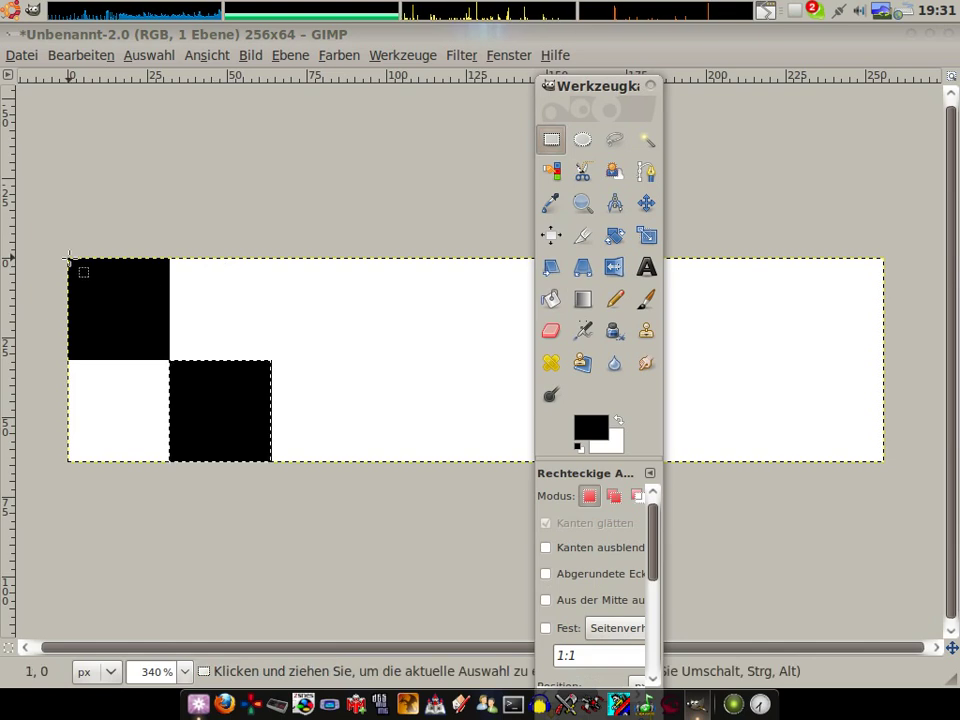
# Select the 64×64 two-square block and copy it
pyautogui.moveTo(68, 258); pyautogui.dragTo(269, 461)
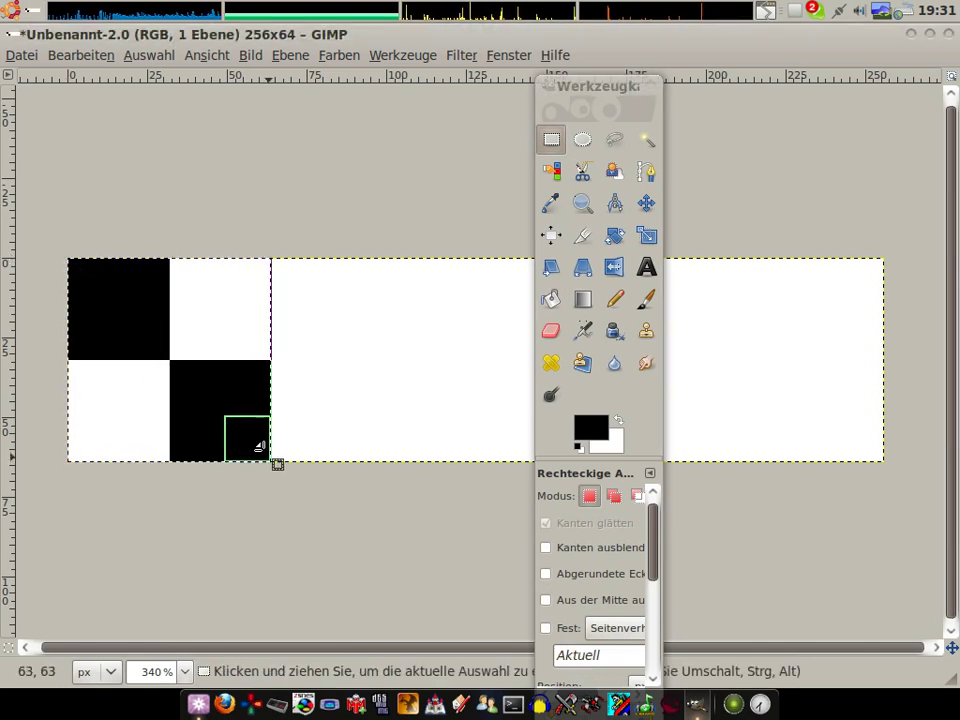
pyautogui.rightClick(213, 405)
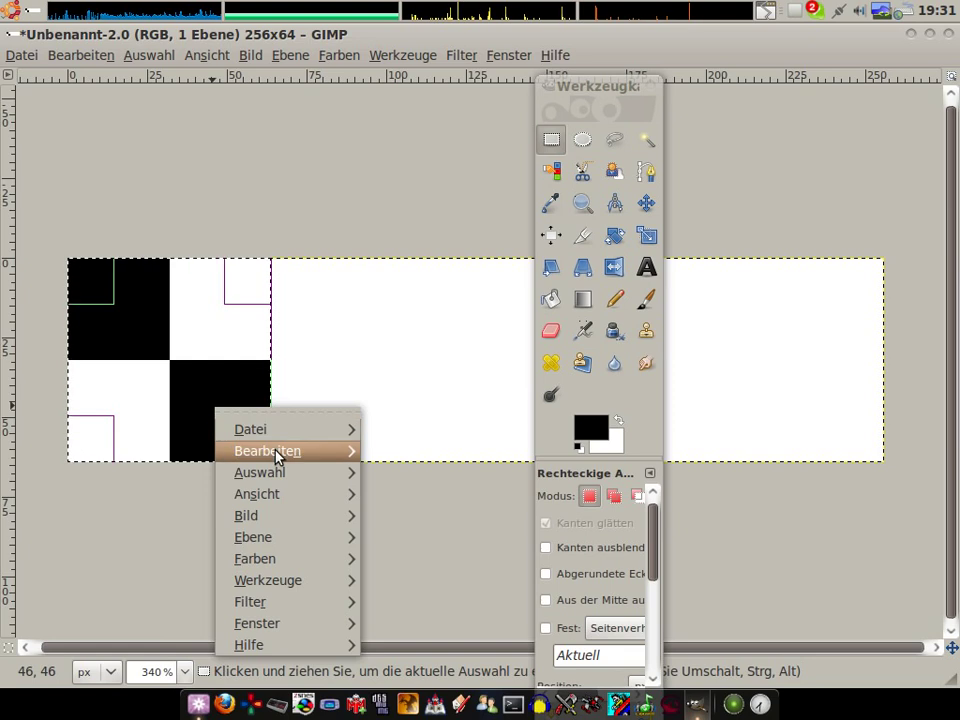
pyautogui.click(452, 381)
pyautogui.click(396, 372)
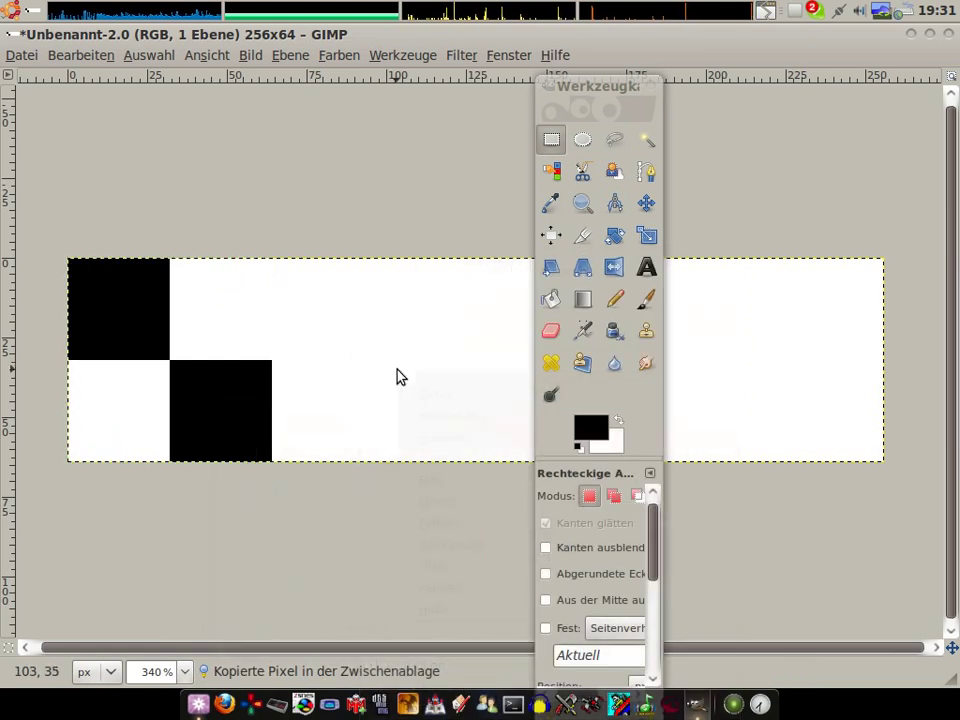
# Paste the block beside the original, anchor it, and select the 128-wide checkerboard half
pyautogui.rightClick(398, 374)
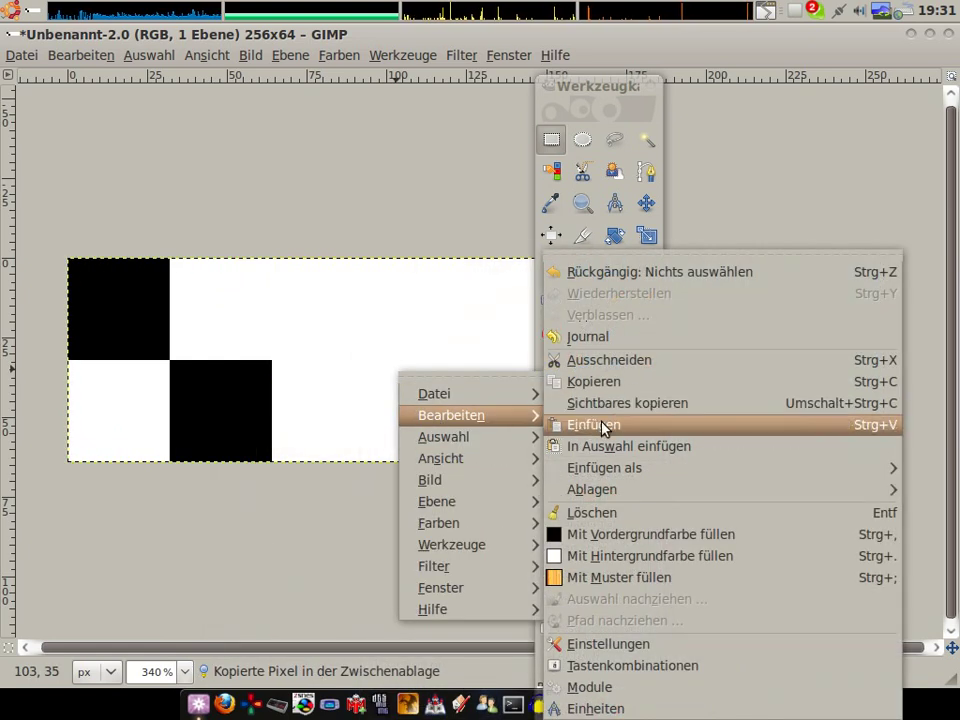
pyautogui.moveTo(451, 415)
pyautogui.click(606, 425)
pyautogui.moveTo(423, 334); pyautogui.dragTo(321, 334)
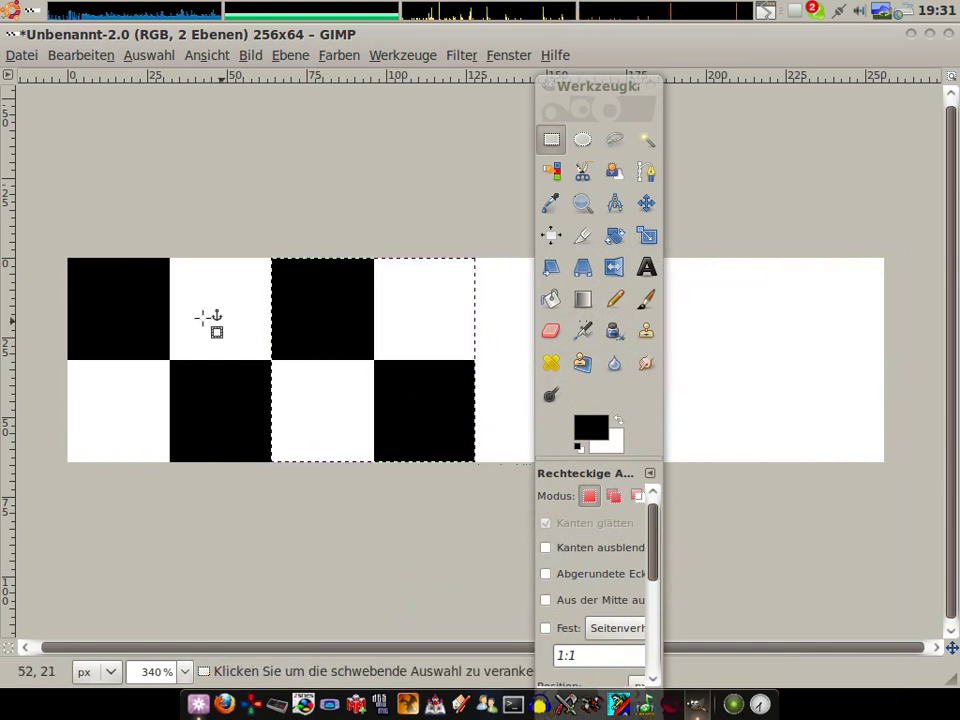
pyautogui.click(208, 318)
pyautogui.moveTo(553, 88); pyautogui.dragTo(924, 85)
pyautogui.moveTo(68, 258)
pyautogui.mouseDown()
pyautogui.moveTo(508, 455)
pyautogui.moveTo(476, 462)
pyautogui.mouseUp()
# Copy the four-column checkerboard half
pyautogui.rightClick(418, 408)
pyautogui.moveTo(451, 444)
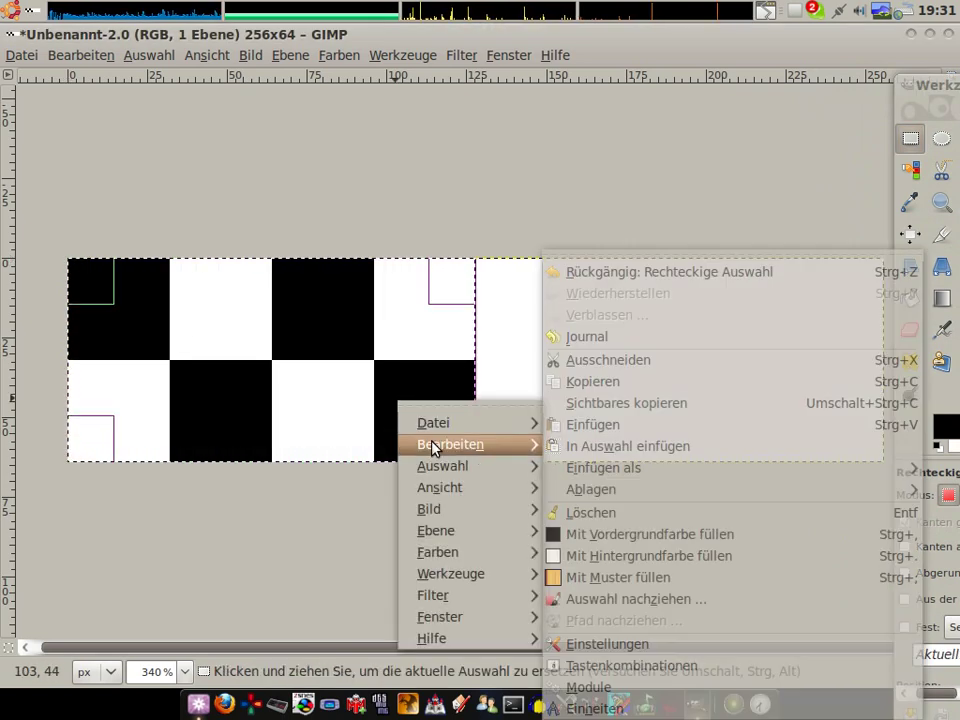
pyautogui.click(607, 382)
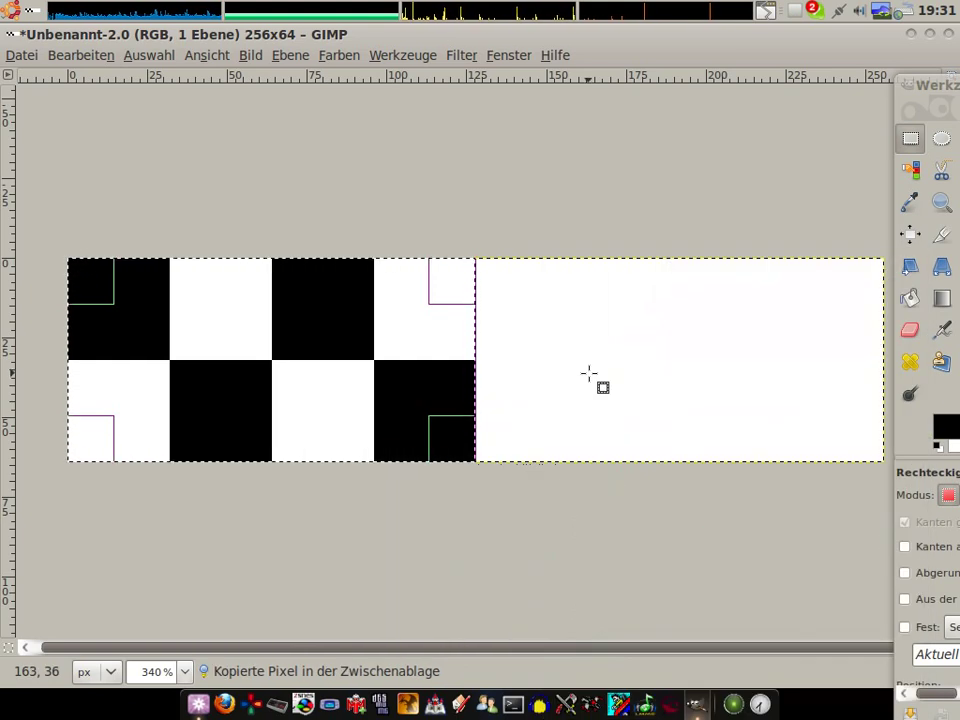
pyautogui.hotkey('ctrl', 'v')
# Paste the copy and move it flush into the canvas's right half
pyautogui.rightClick(571, 372)
pyautogui.moveTo(620, 417)
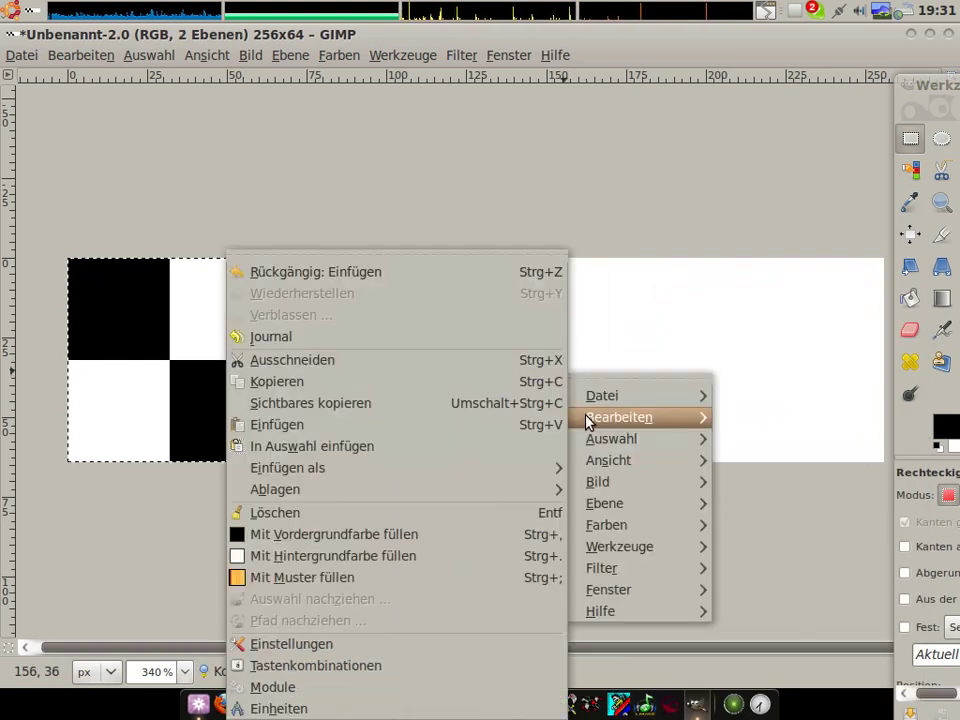
pyautogui.click(383, 425)
pyautogui.moveTo(345, 380)
pyautogui.mouseDown()
pyautogui.moveTo(741, 357)
pyautogui.moveTo(756, 380)
pyautogui.mouseUp()
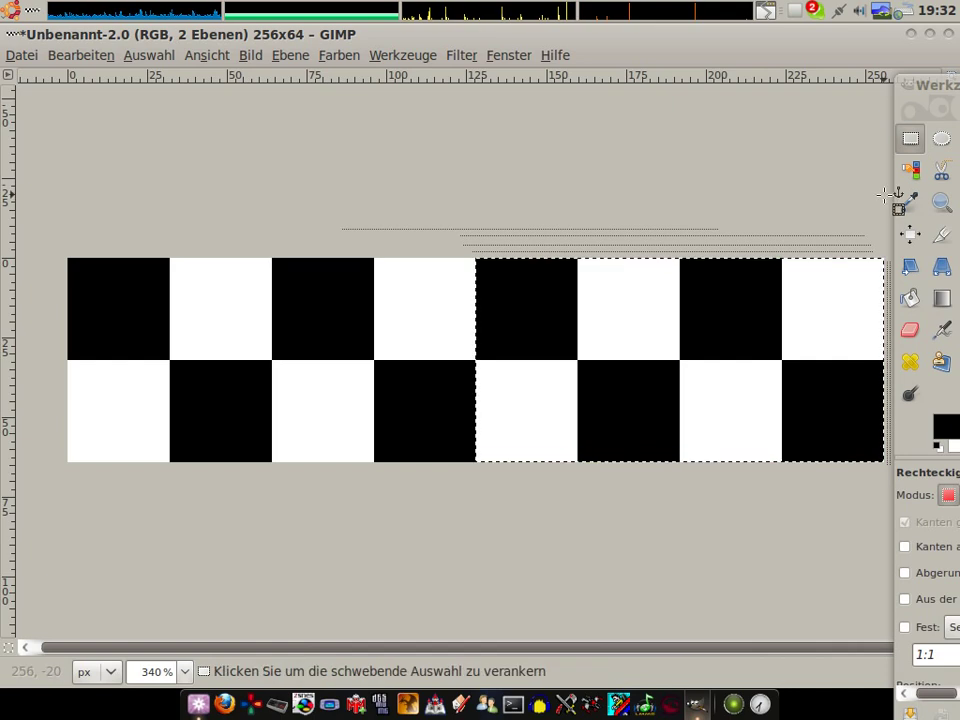
pyautogui.moveTo(922, 97); pyautogui.dragTo(580, 97)
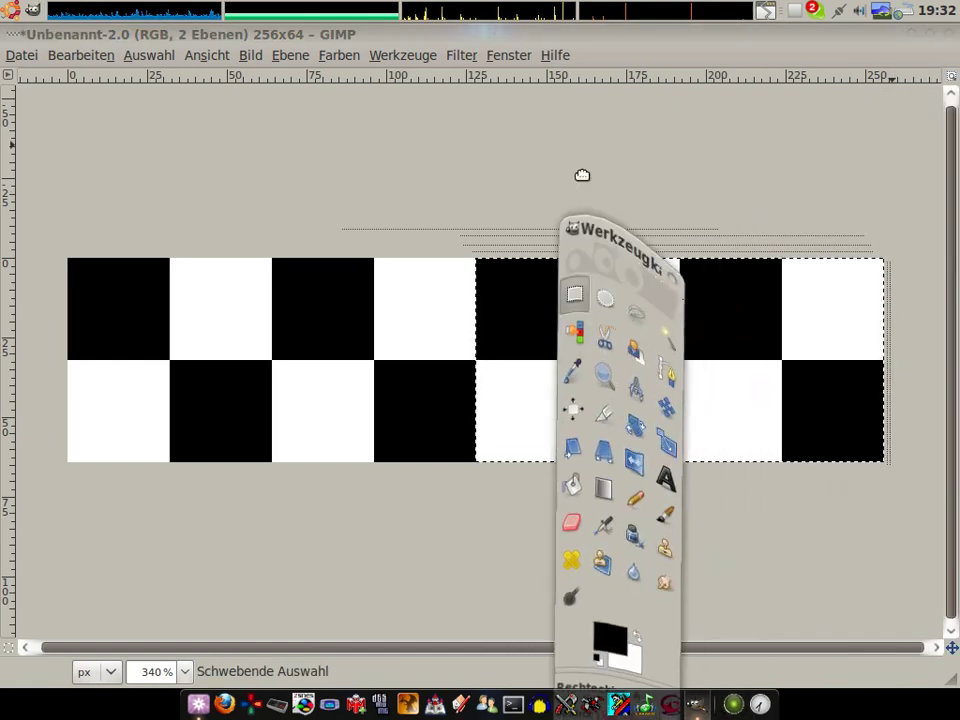
pyautogui.click(800, 305)
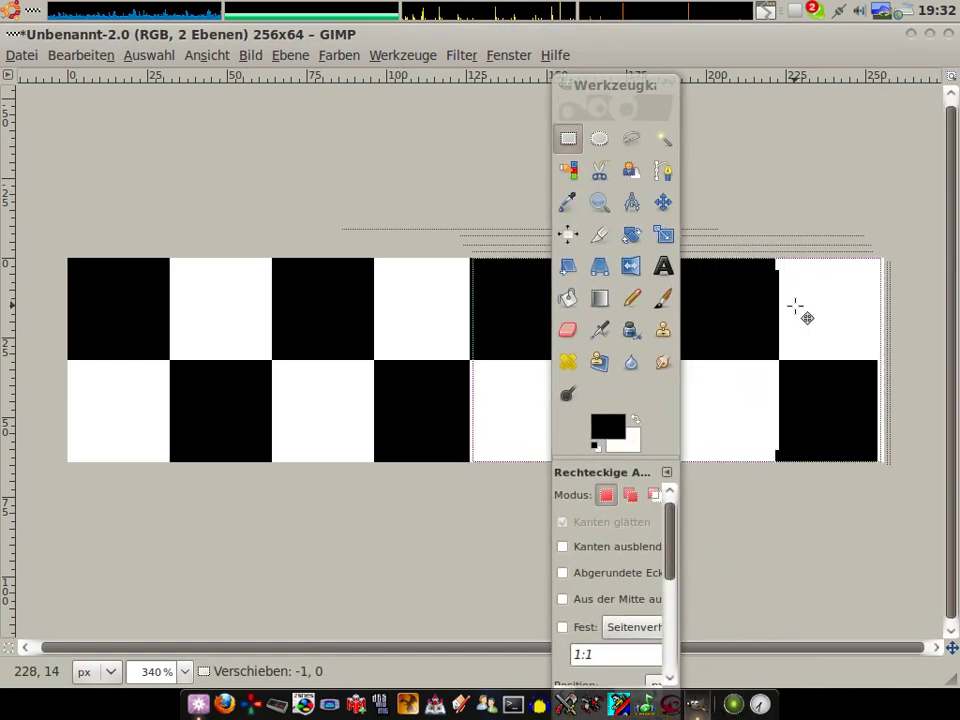
pyautogui.moveTo(514, 343); pyautogui.dragTo(513, 343)
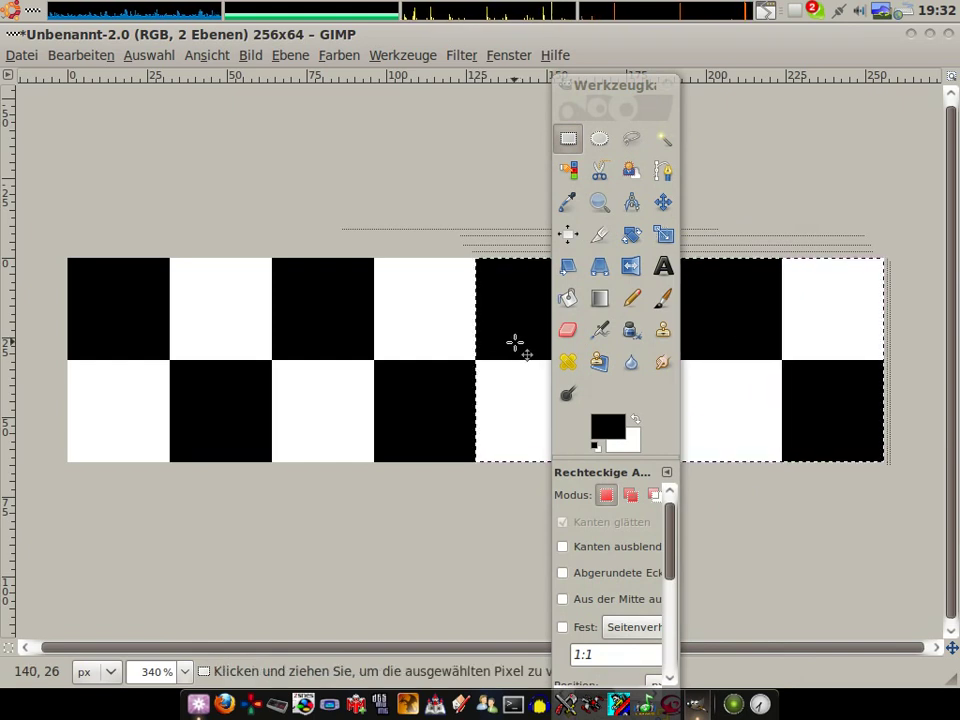
# Cancel the accidental quit, anchor the pasted half, then undo the anchoring
pyautogui.click(666, 87)
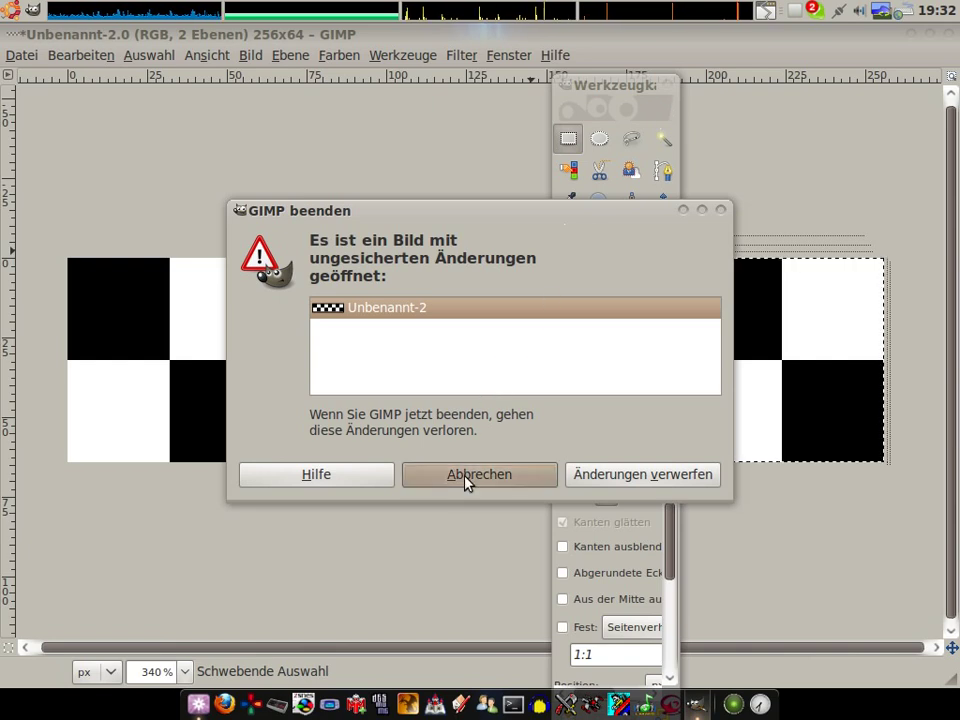
pyautogui.click(467, 481)
pyautogui.moveTo(638, 100)
pyautogui.mouseDown()
pyautogui.moveTo(539, 213)
pyautogui.moveTo(586, 173)
pyautogui.mouseUp()
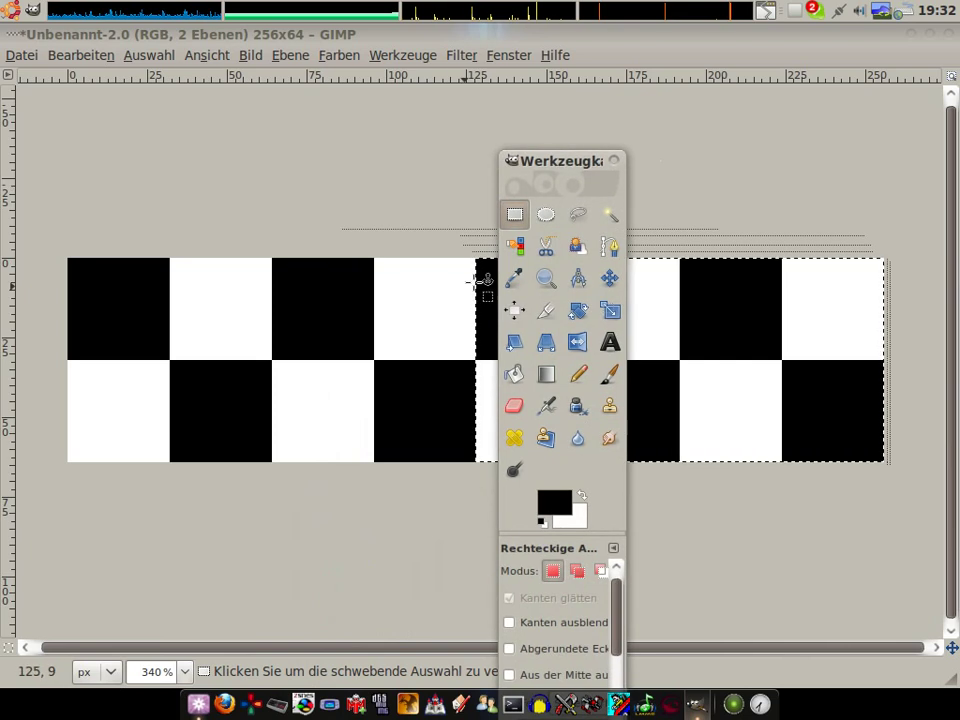
pyautogui.moveTo(277, 387); pyautogui.dragTo(196, 308)
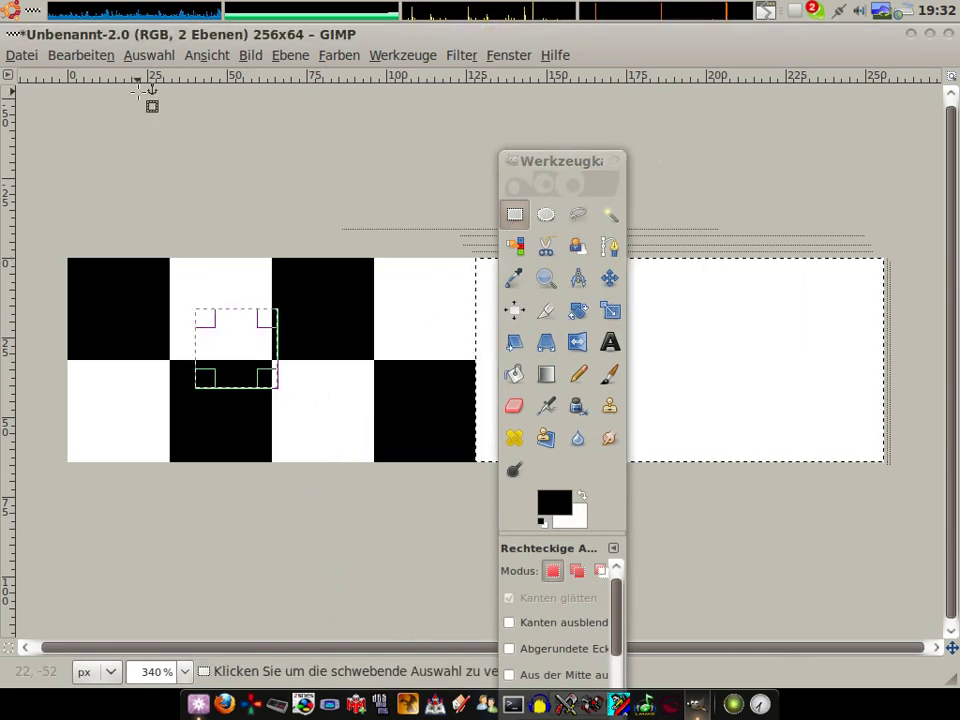
pyautogui.click(78, 55)
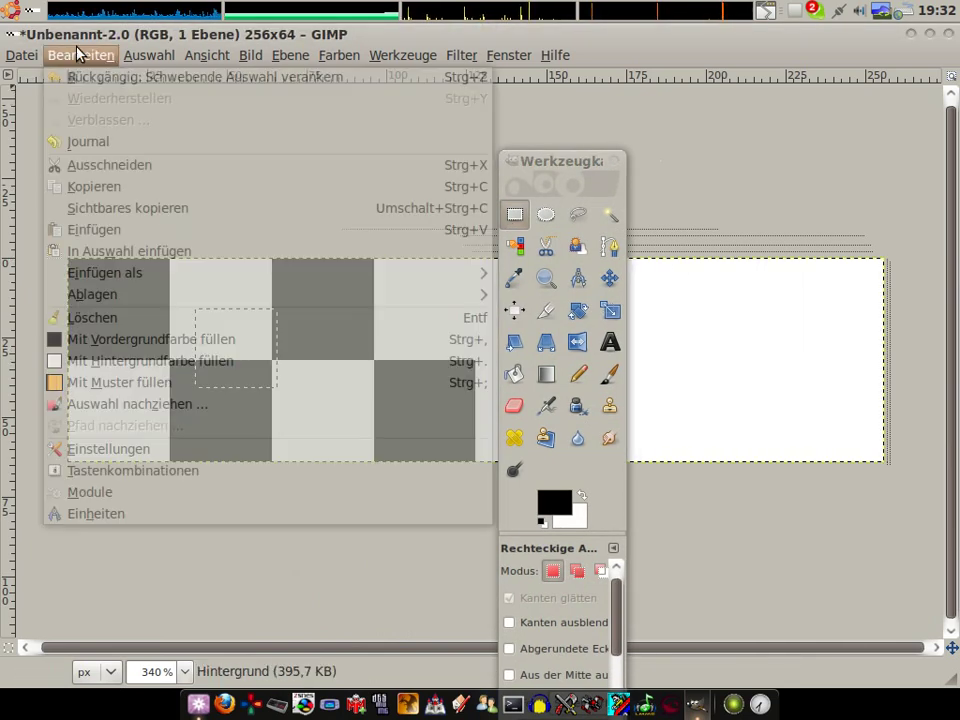
pyautogui.click(77, 79)
pyautogui.click(28, 57)
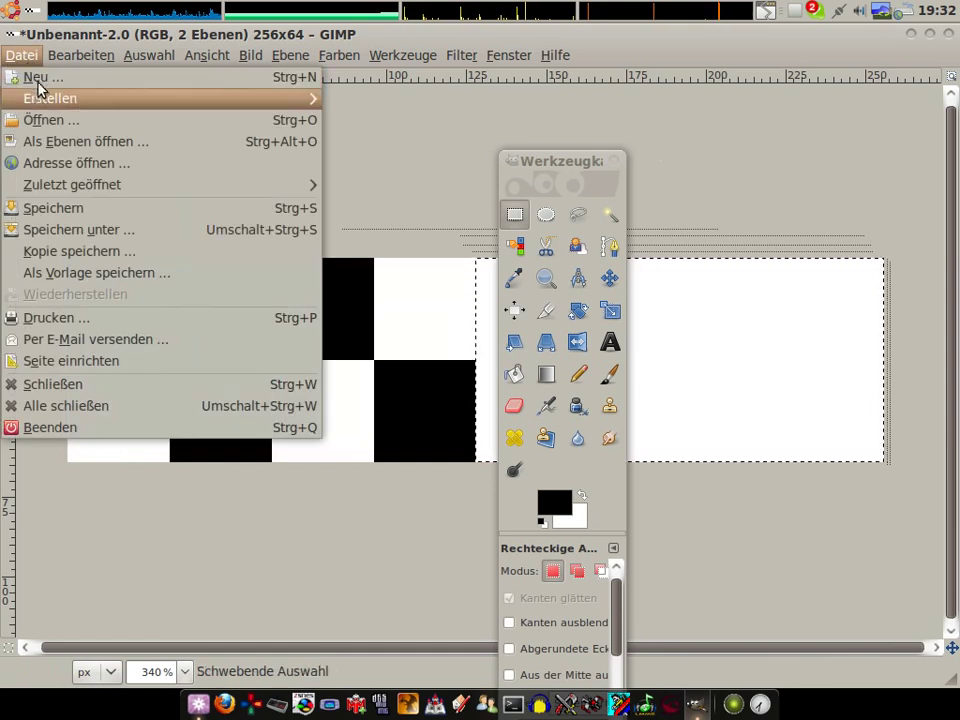
# Create a new 128×128 image and close the old image without saving
pyautogui.click(38, 78)
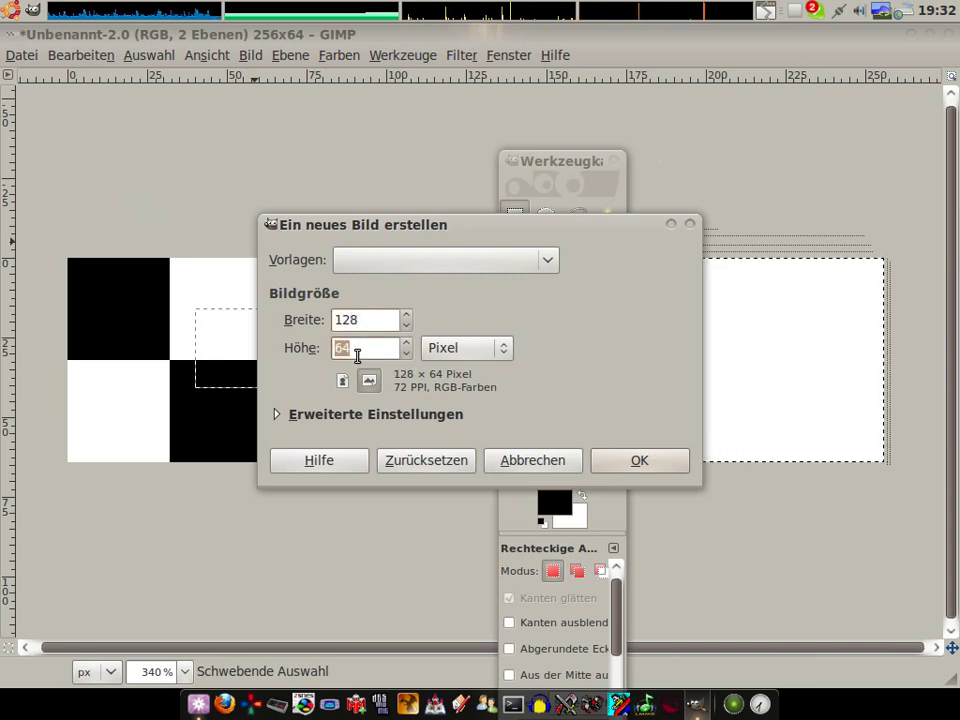
pyautogui.press('Return')
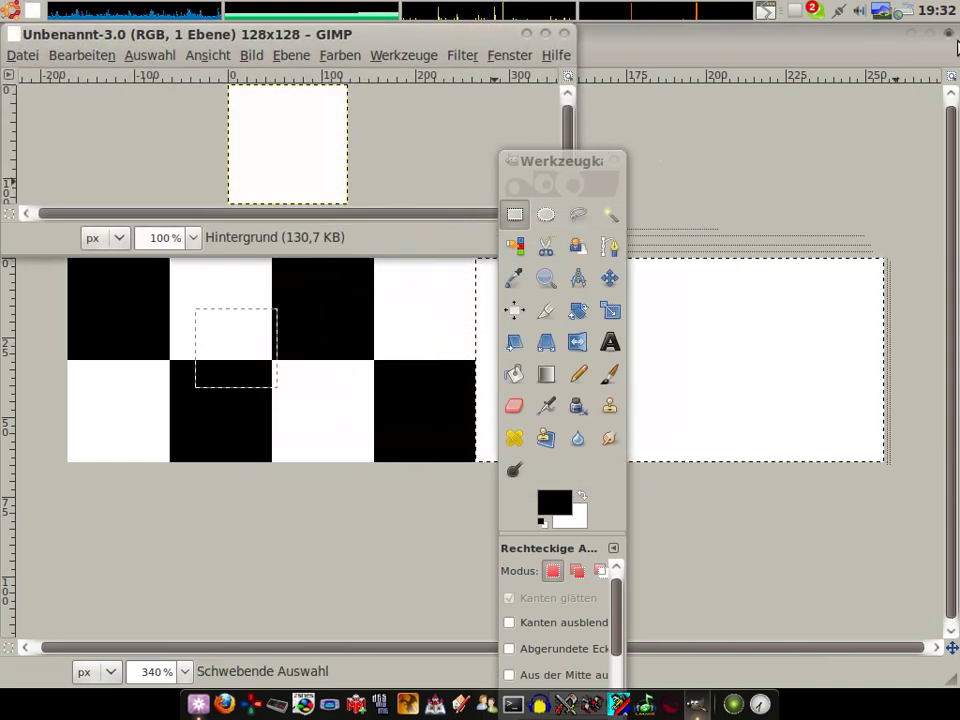
pyautogui.hotkey('ctrl', 'w')
pyautogui.hotkey('ctrl', 'w')
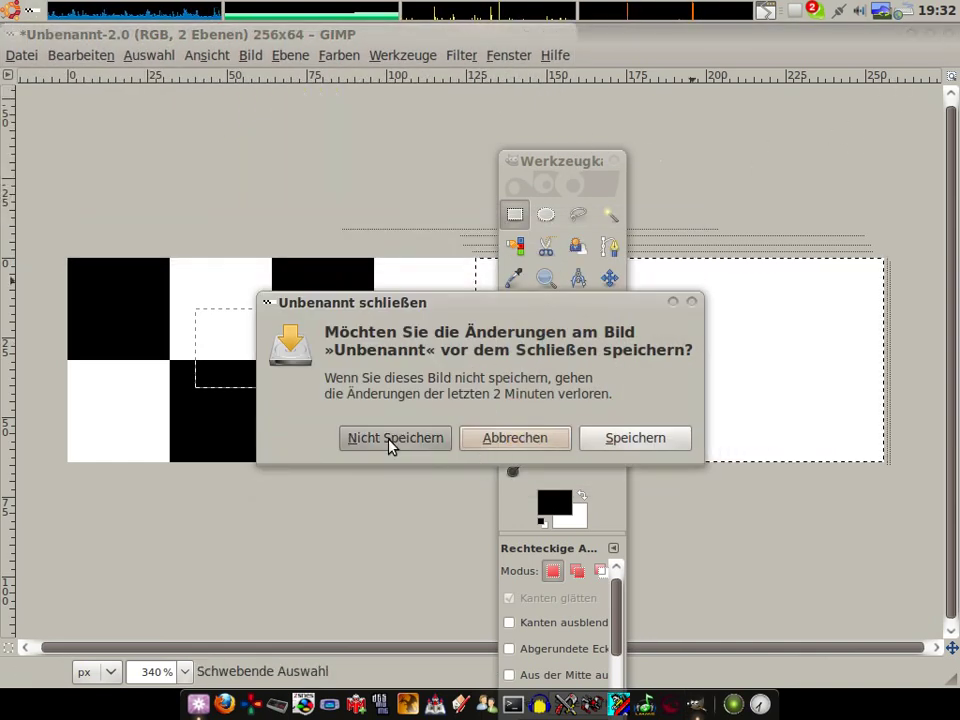
pyautogui.click(392, 444)
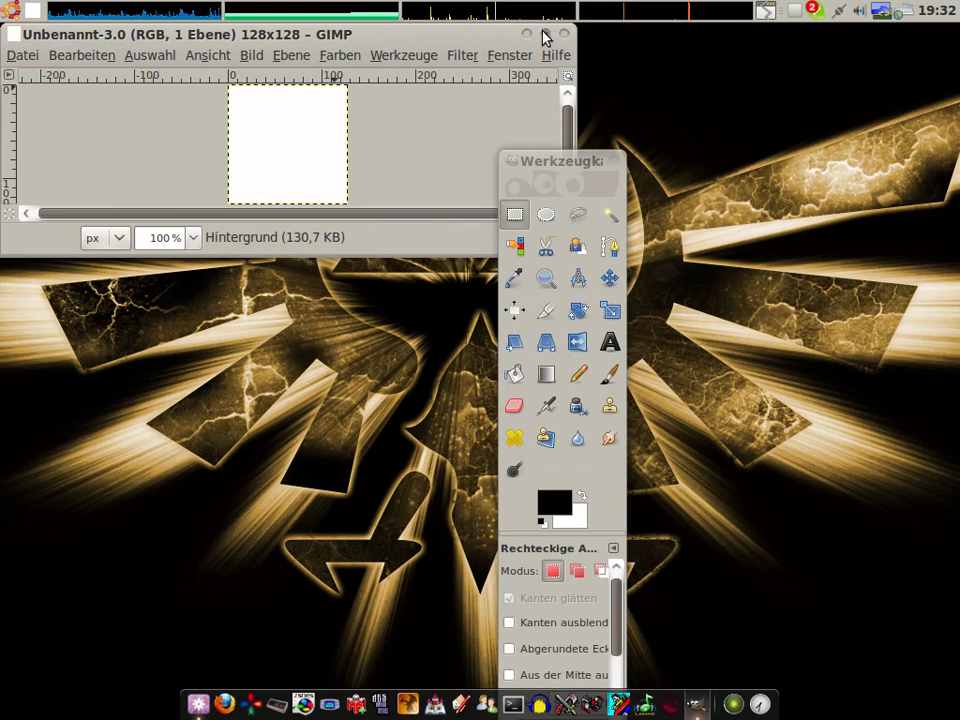
# Maximize the window and zoom in on the blank 128×128 canvas
pyautogui.click(545, 37)
pyautogui.moveTo(540, 161); pyautogui.dragTo(865, 83)
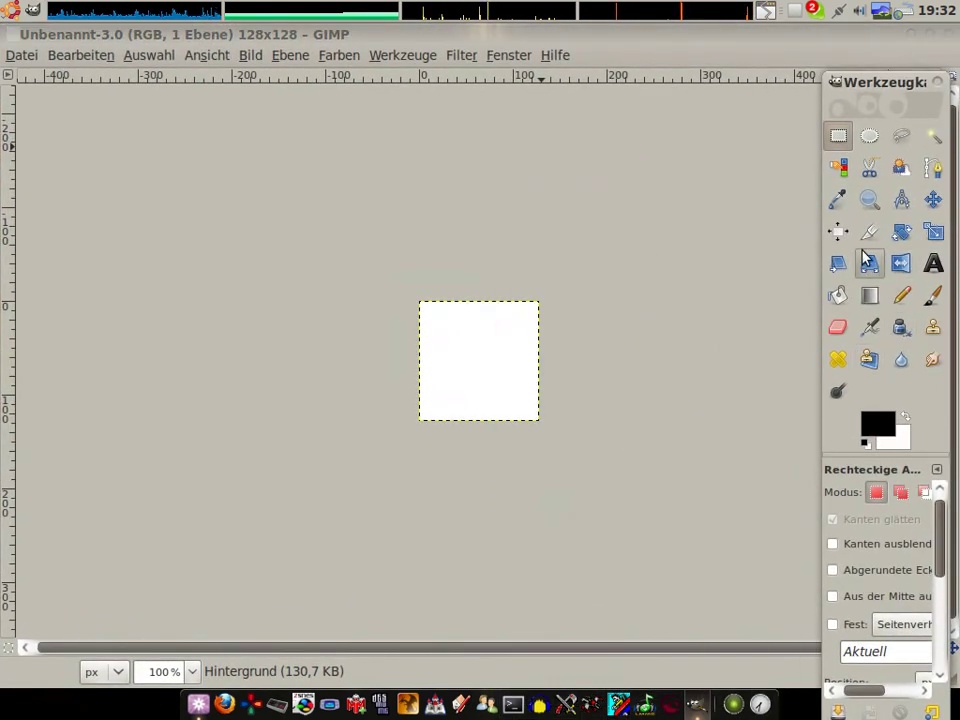
pyautogui.click(858, 208)
pyautogui.moveTo(398, 297); pyautogui.dragTo(572, 436)
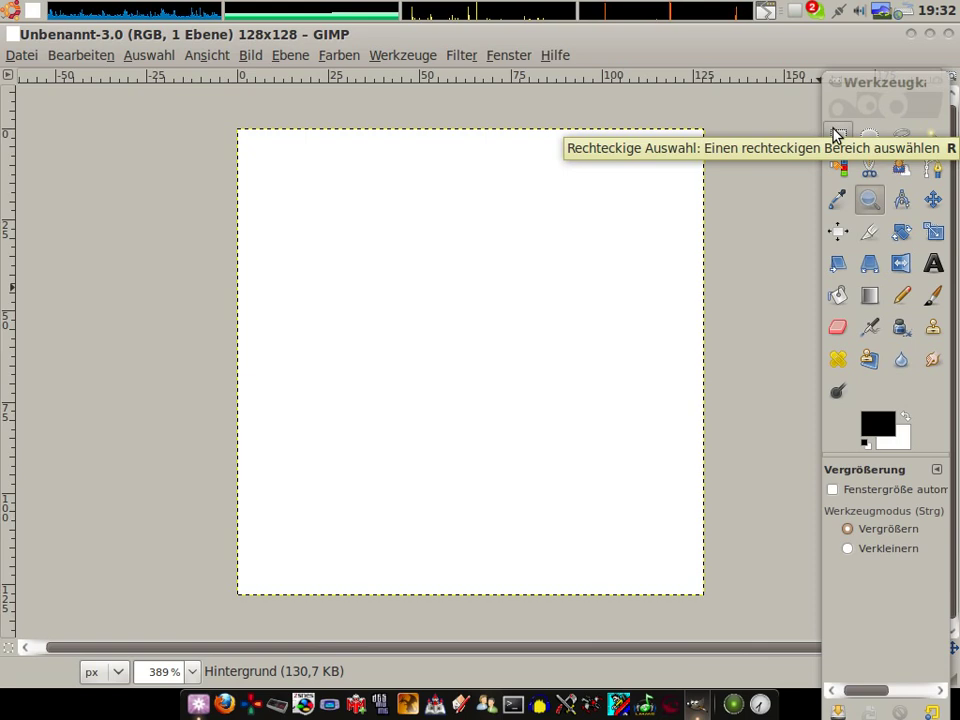
# Select the top-left 32×32 square of the new canvas and fill it black
pyautogui.click(837, 135)
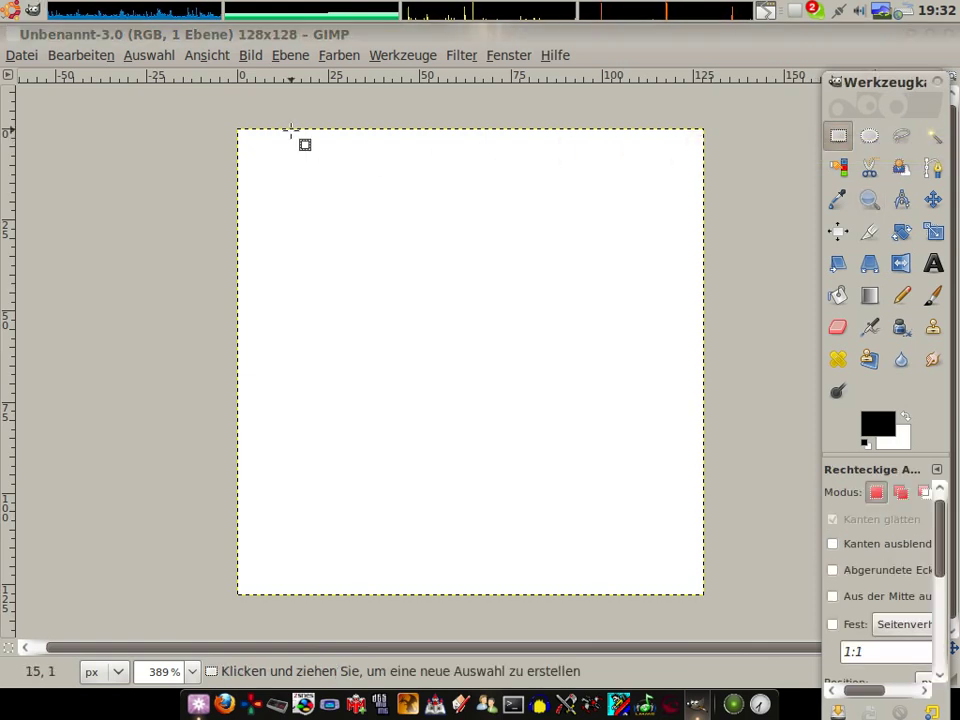
pyautogui.moveTo(238, 131); pyautogui.dragTo(210, 155)
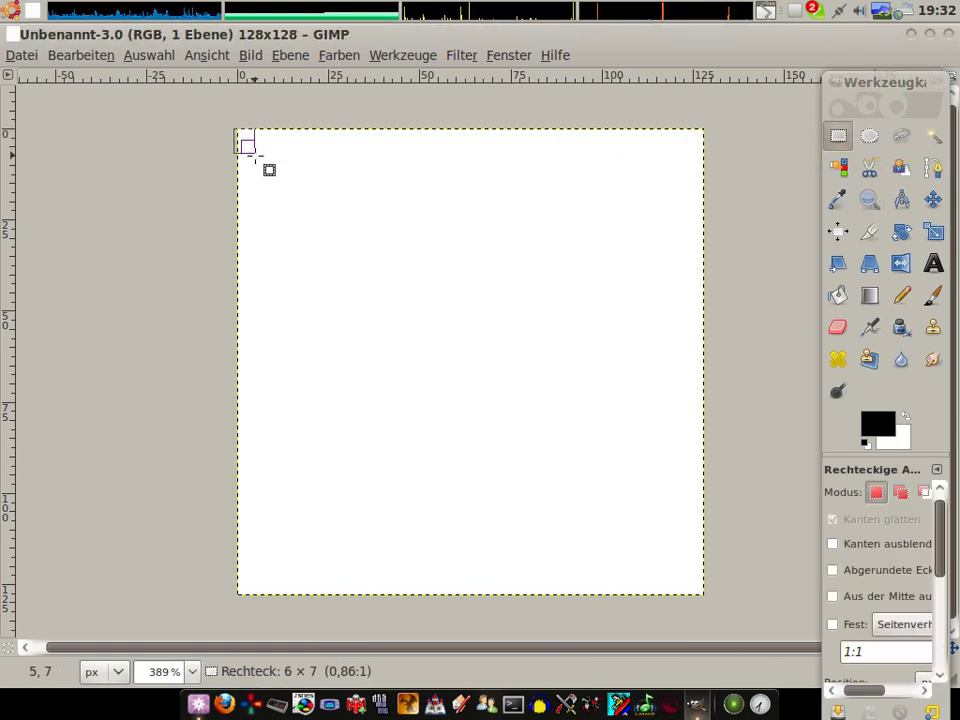
pyautogui.moveTo(238, 131); pyautogui.dragTo(262, 155)
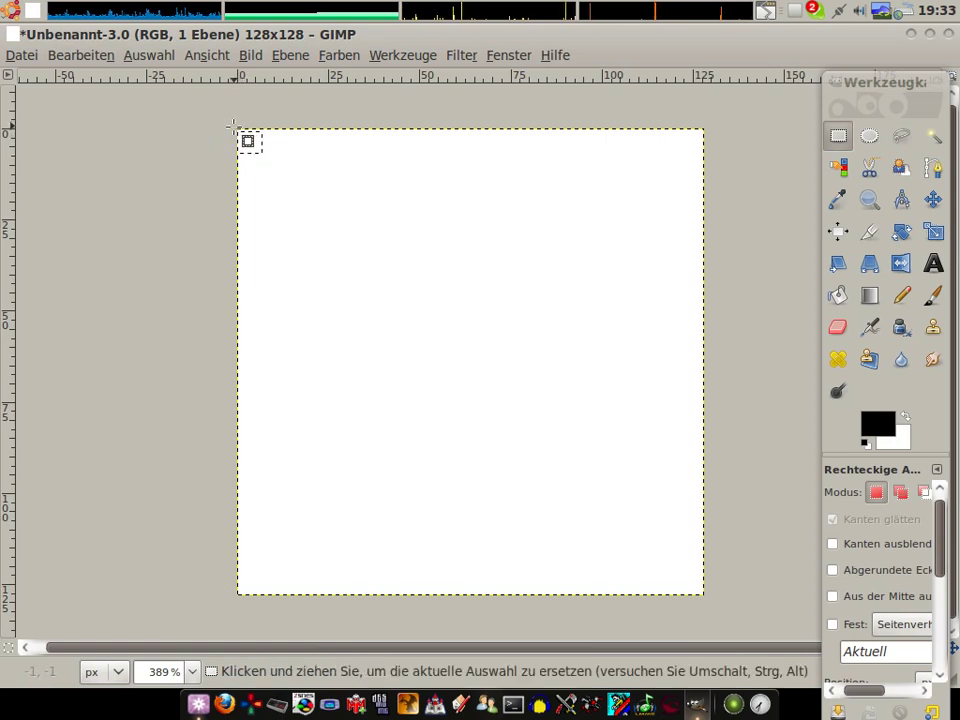
pyautogui.click(233, 127)
pyautogui.moveTo(236, 128); pyautogui.dragTo(361, 230)
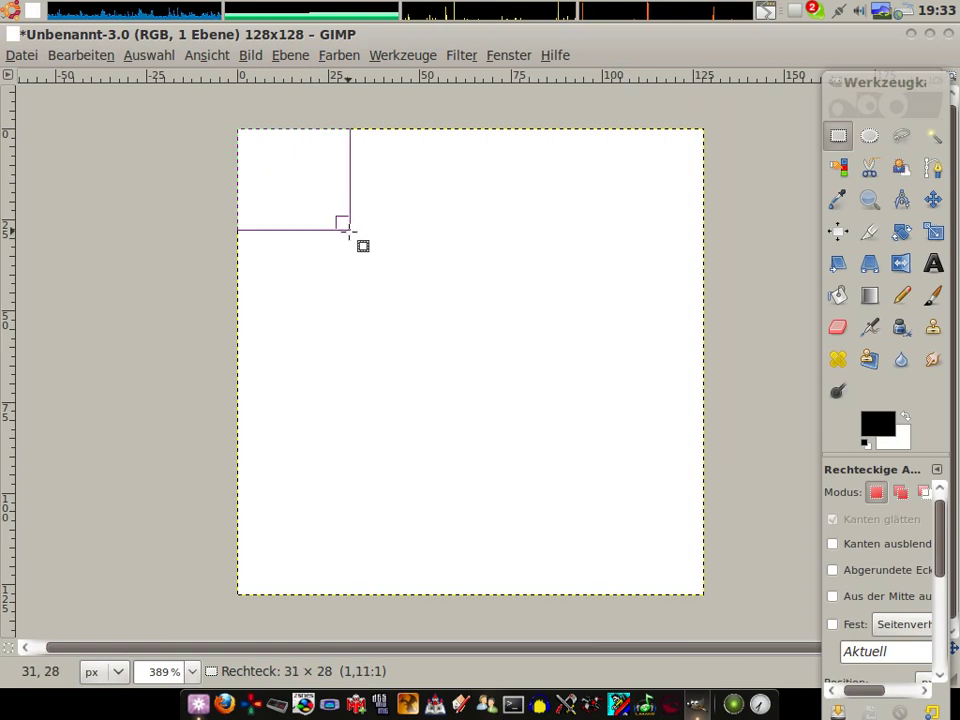
pyautogui.moveTo(352, 233); pyautogui.dragTo(353, 244)
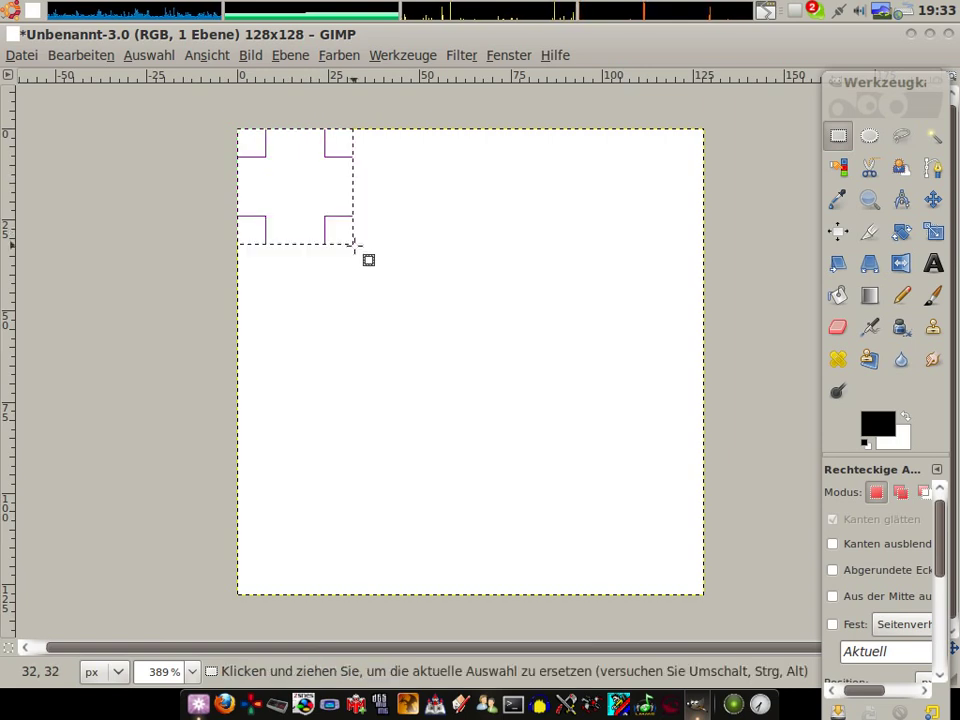
pyautogui.click(840, 294)
pyautogui.click(264, 197)
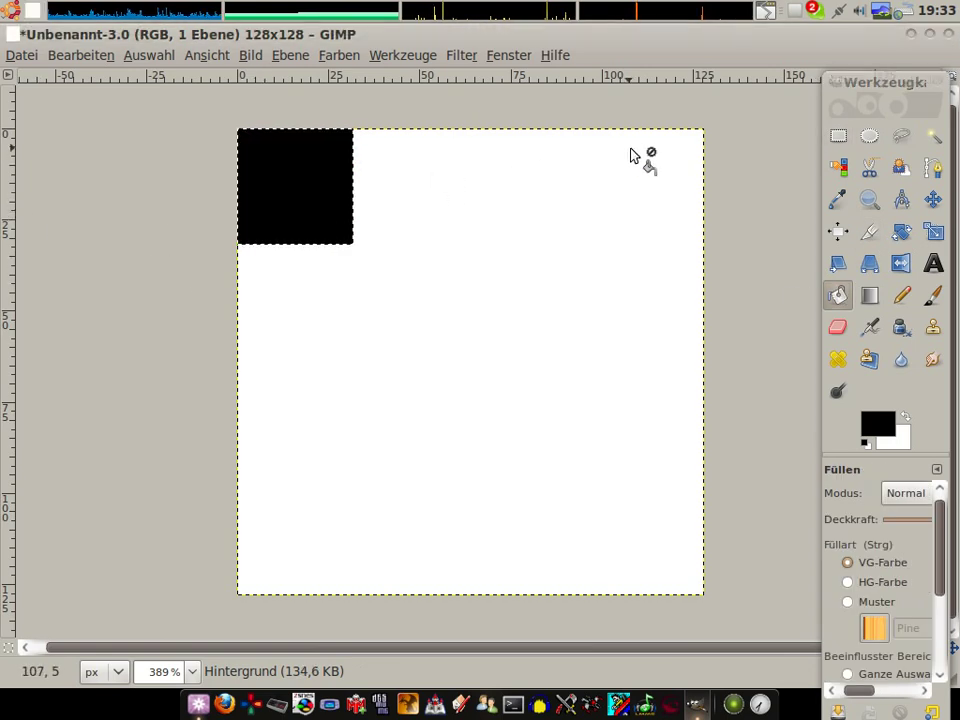
# Select the square diagonally below-right and fill it black
pyautogui.click(846, 137)
pyautogui.moveTo(354, 244)
pyautogui.mouseDown()
pyautogui.moveTo(450, 330)
pyautogui.moveTo(468, 334)
pyautogui.moveTo(470, 360)
pyautogui.mouseUp()
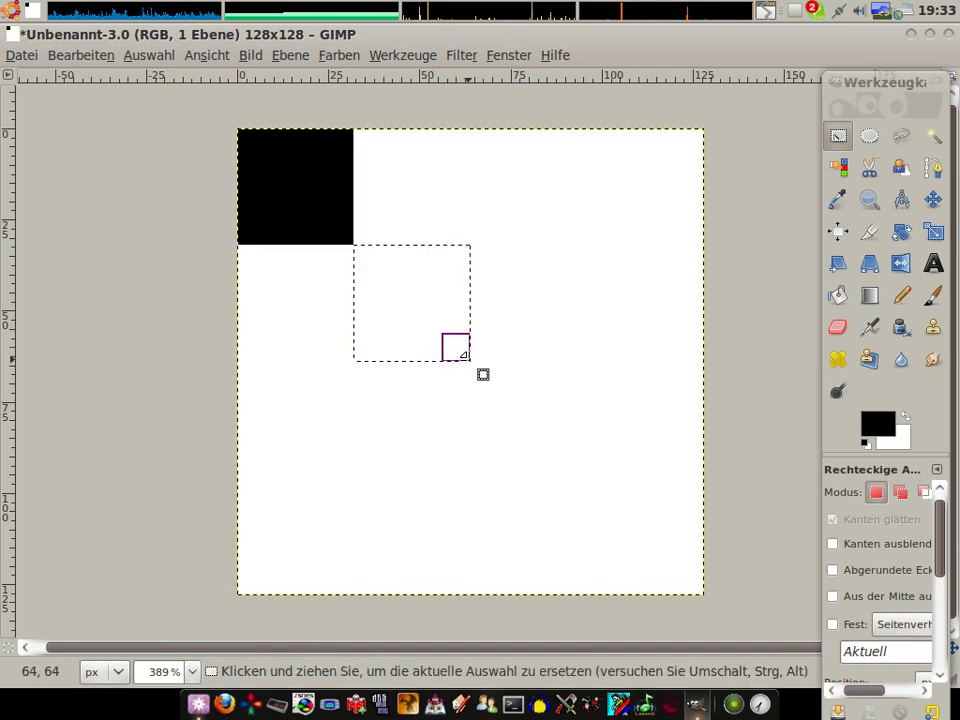
pyautogui.click(838, 295)
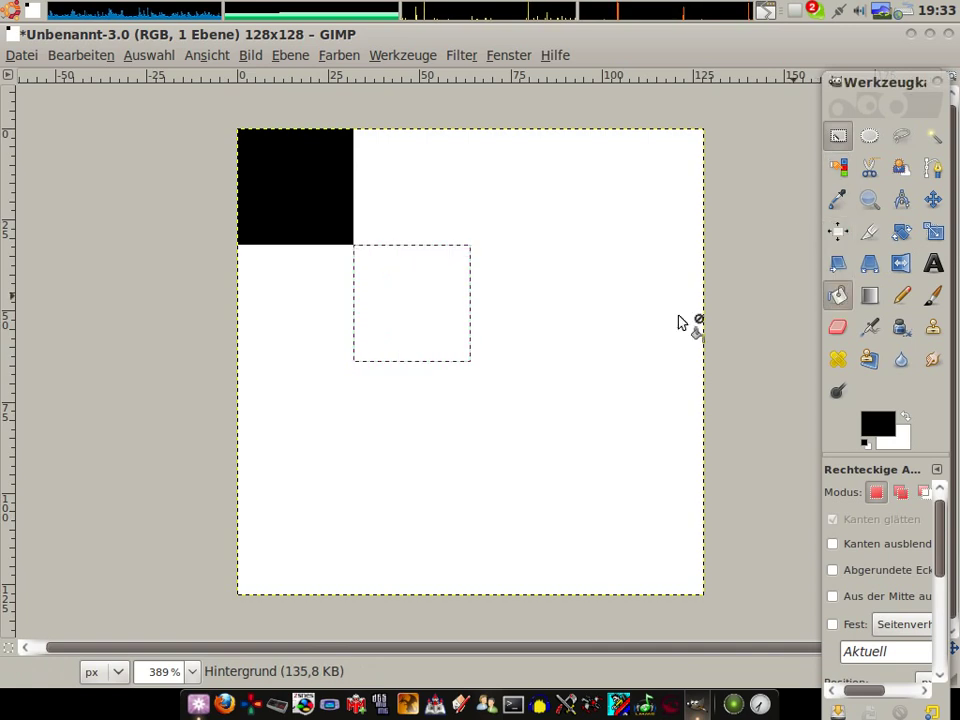
pyautogui.click(406, 318)
pyautogui.click(838, 135)
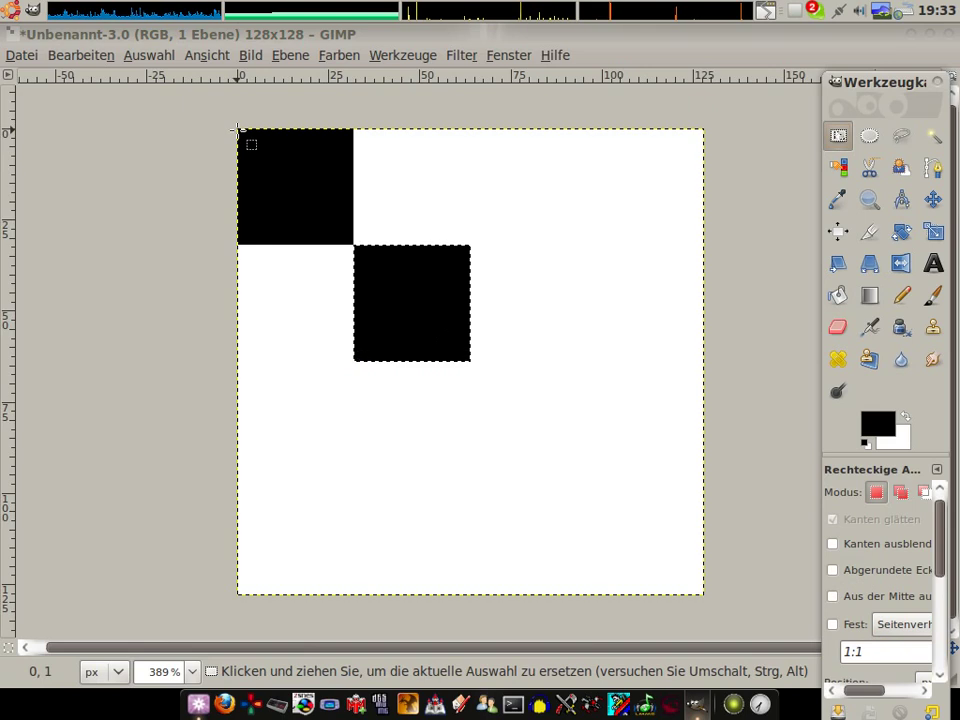
pyautogui.moveTo(240, 128); pyautogui.dragTo(370, 250)
# Select the 64×64 top-left block with both black squares and copy it
pyautogui.click(243, 131)
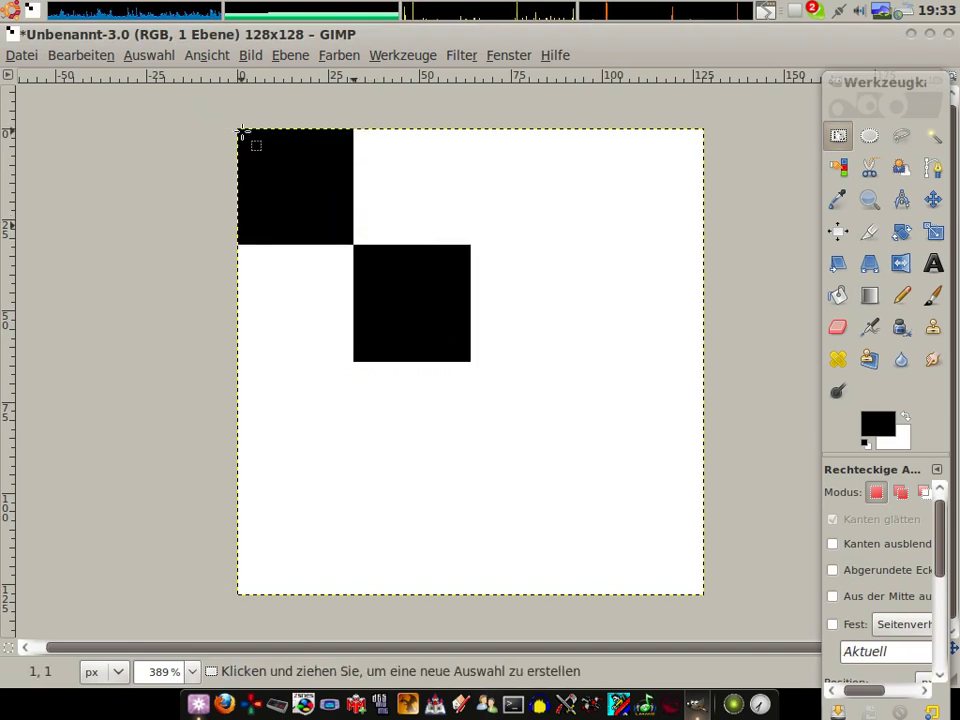
pyautogui.moveTo(238, 128); pyautogui.dragTo(471, 361)
pyautogui.rightClick(413, 293)
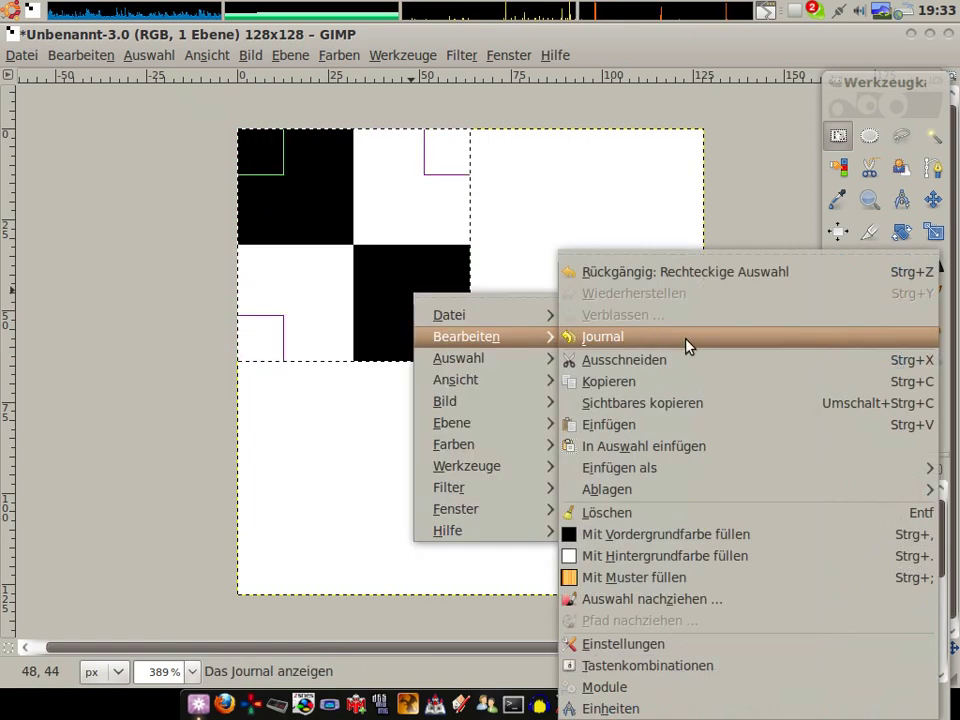
pyautogui.moveTo(484, 337)
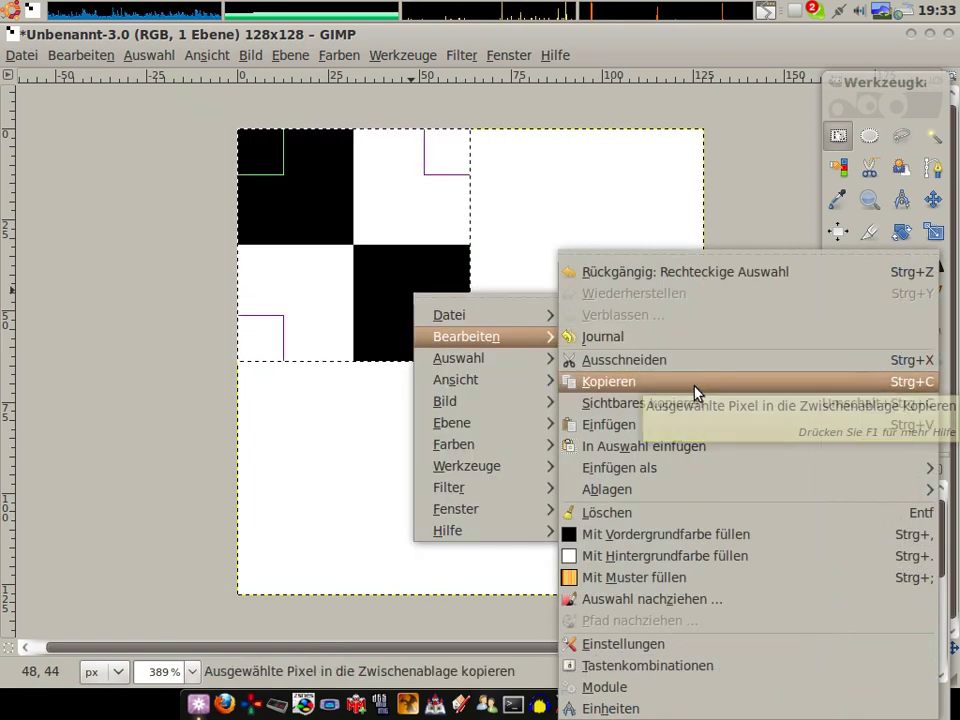
pyautogui.click(697, 382)
# Paste a copy into the top-right quarter and anchor it
pyautogui.click(557, 306)
pyautogui.rightClick(563, 310)
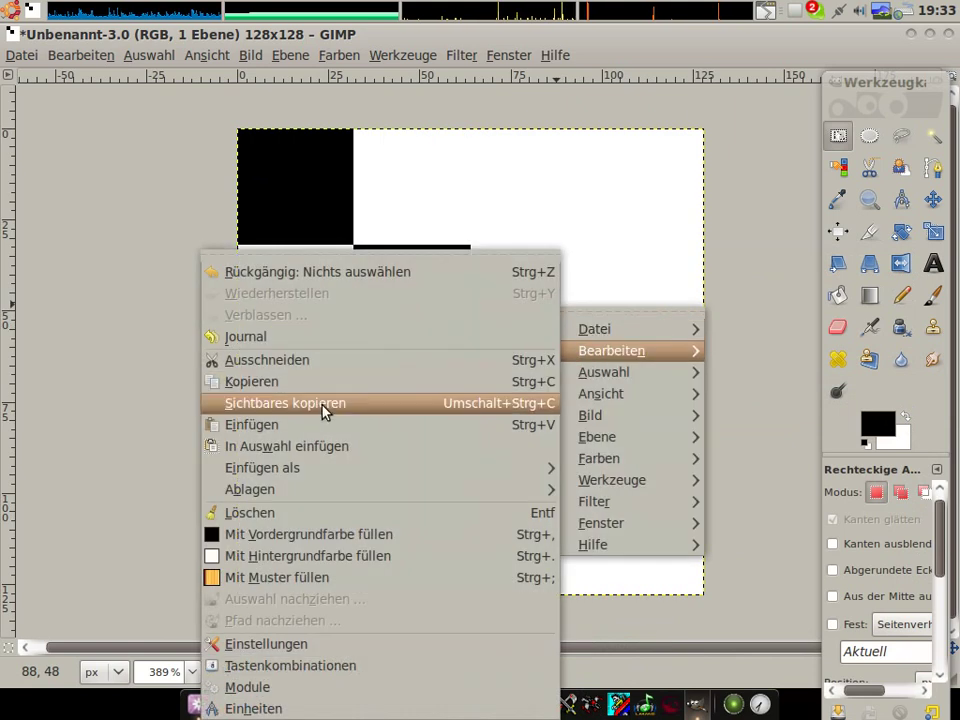
pyautogui.click(381, 424)
pyautogui.moveTo(456, 384)
pyautogui.mouseDown()
pyautogui.moveTo(632, 249)
pyautogui.moveTo(574, 268)
pyautogui.mouseUp()
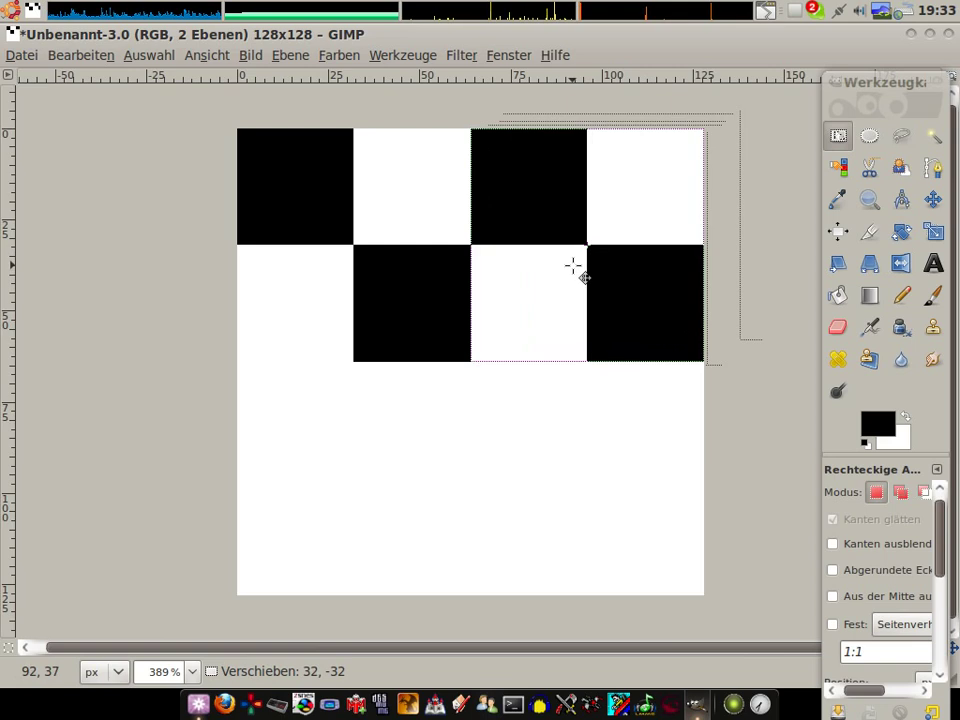
pyautogui.click(385, 298)
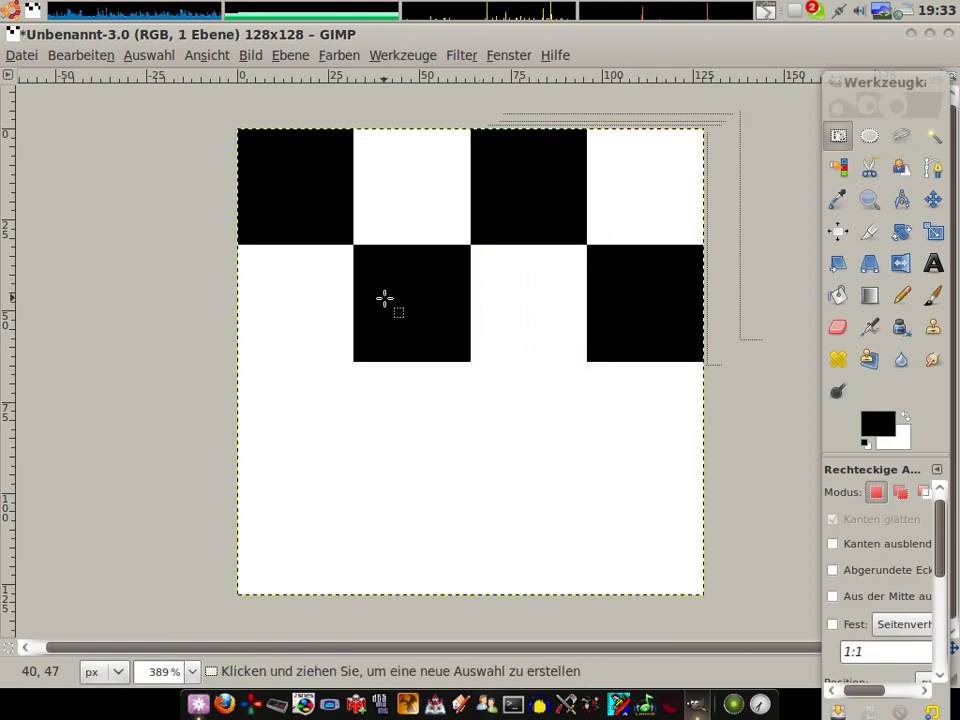
# Paste another copy into the bottom-left quarter, align it and anchor it
pyautogui.hotkey('ctrl', 'v')
pyautogui.moveTo(476, 381)
pyautogui.mouseDown()
pyautogui.moveTo(376, 500)
pyautogui.moveTo(358, 486)
pyautogui.mouseUp()
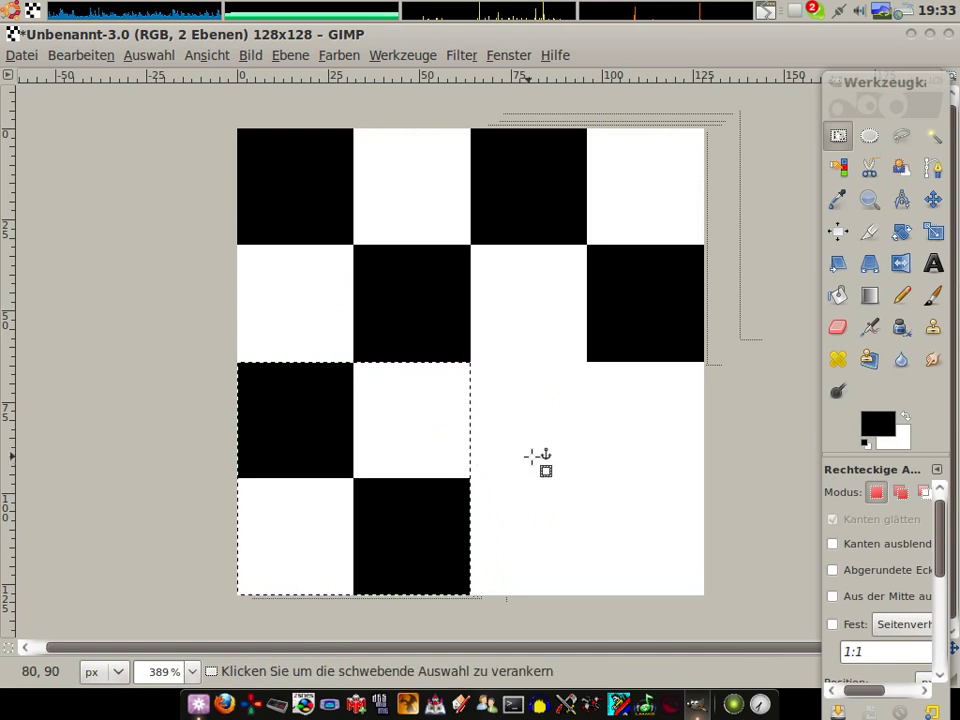
pyautogui.click(401, 464)
pyautogui.moveTo(401, 462); pyautogui.dragTo(401, 463)
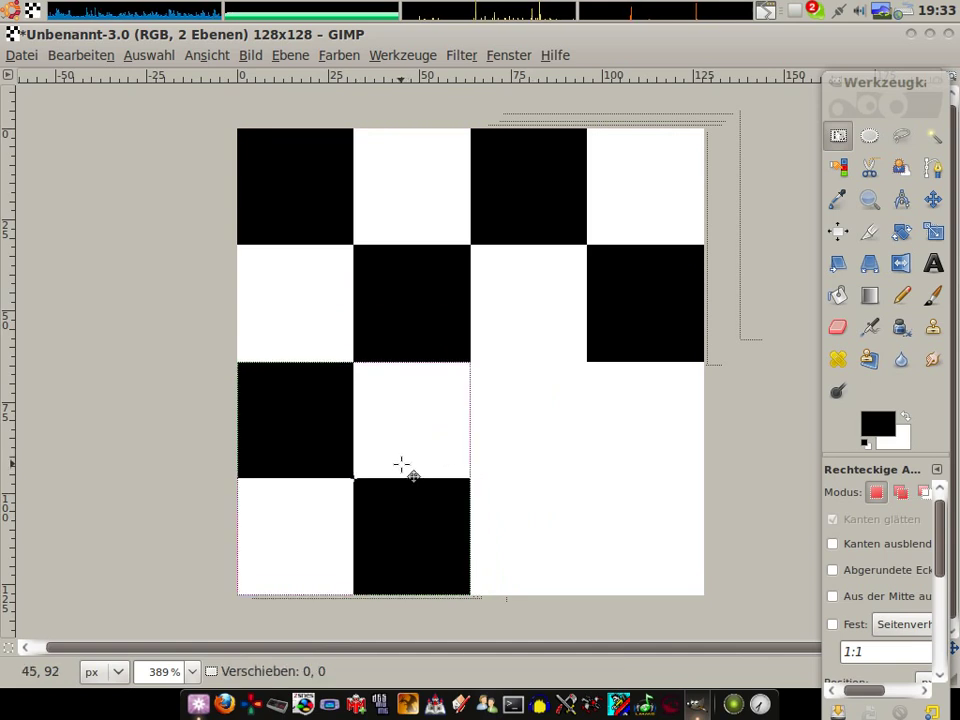
pyautogui.click(538, 462)
# Paste a final copy into the bottom-right quarter to complete the 4×4 checkerboard
pyautogui.hotkey('ctrl', 'v')
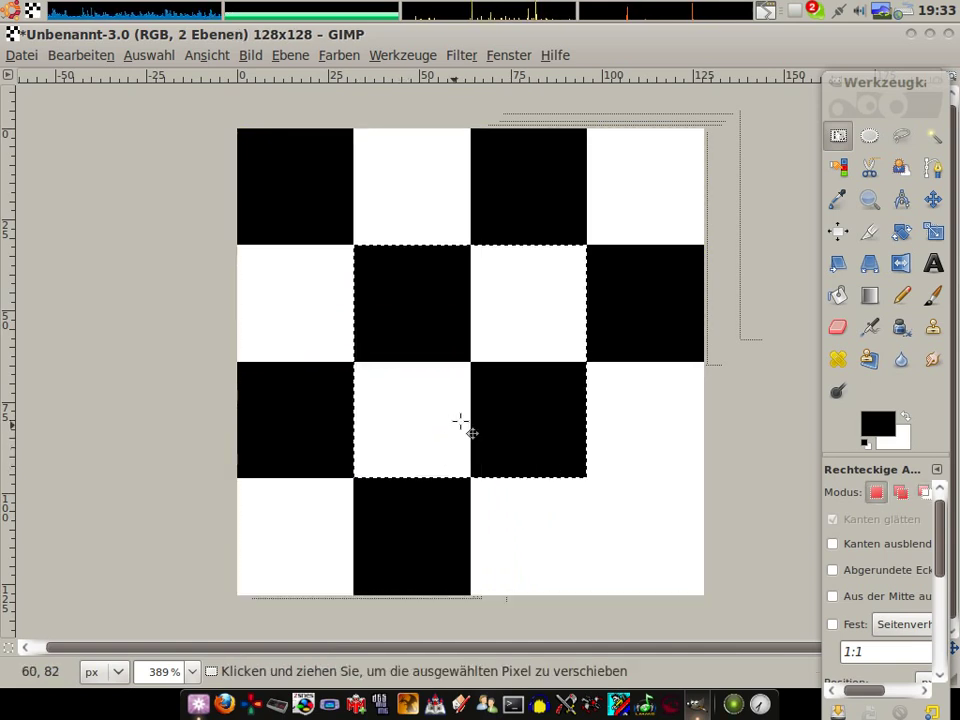
pyautogui.moveTo(388, 322)
pyautogui.mouseDown()
pyautogui.moveTo(525, 459)
pyautogui.moveTo(506, 445)
pyautogui.mouseUp()
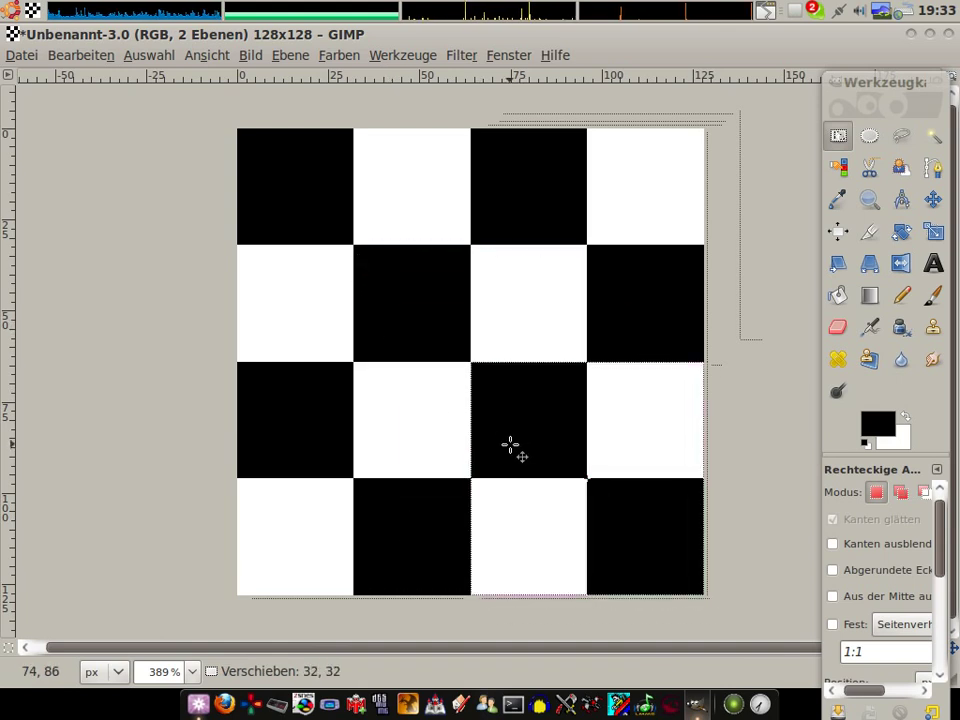
pyautogui.click(350, 445)
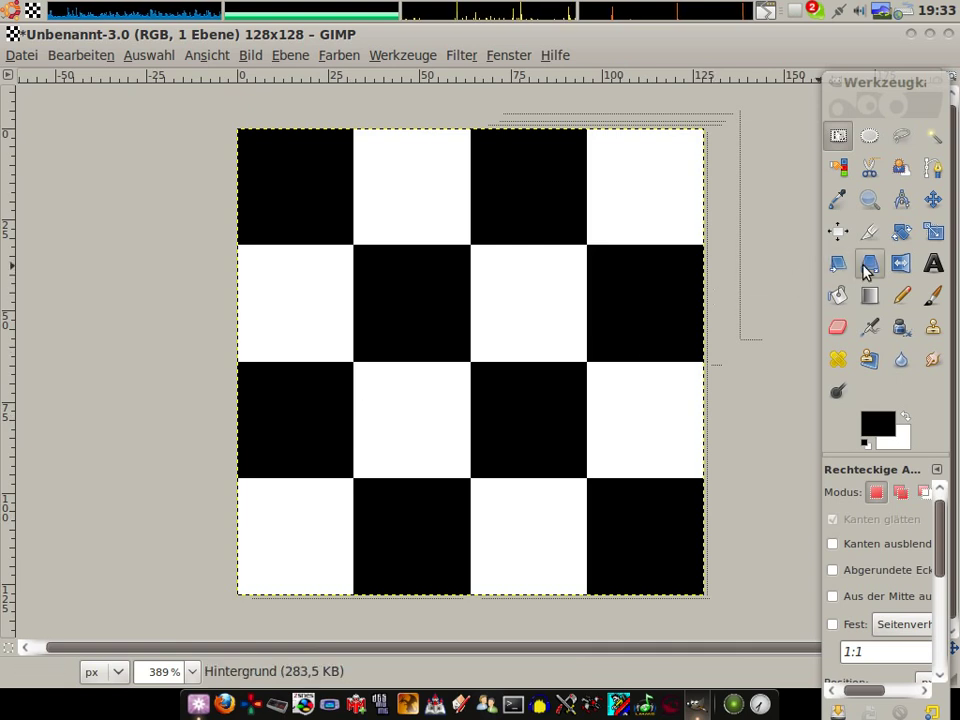
# Stamp the Pepper brush with the Pencil tool onto the top-left black square
pyautogui.click(905, 296)
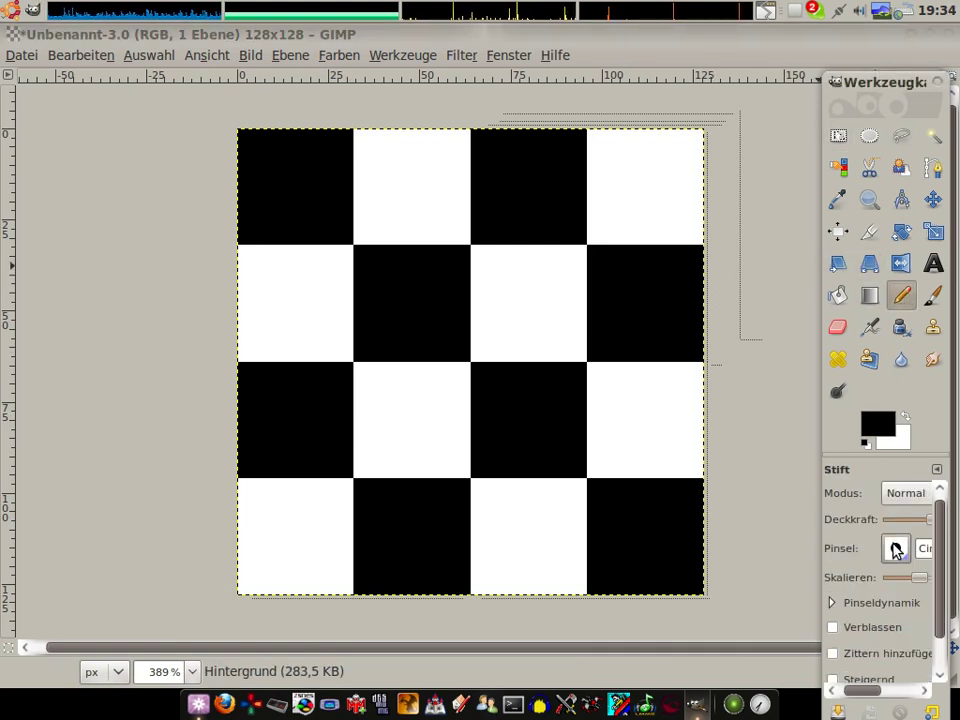
pyautogui.click(896, 548)
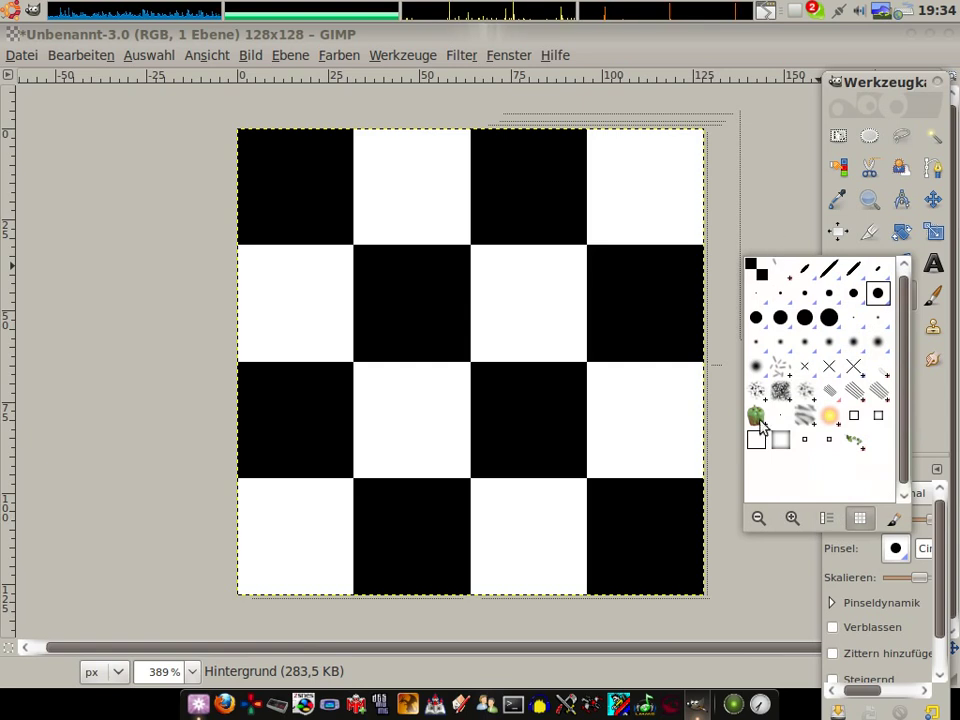
pyautogui.click(756, 416)
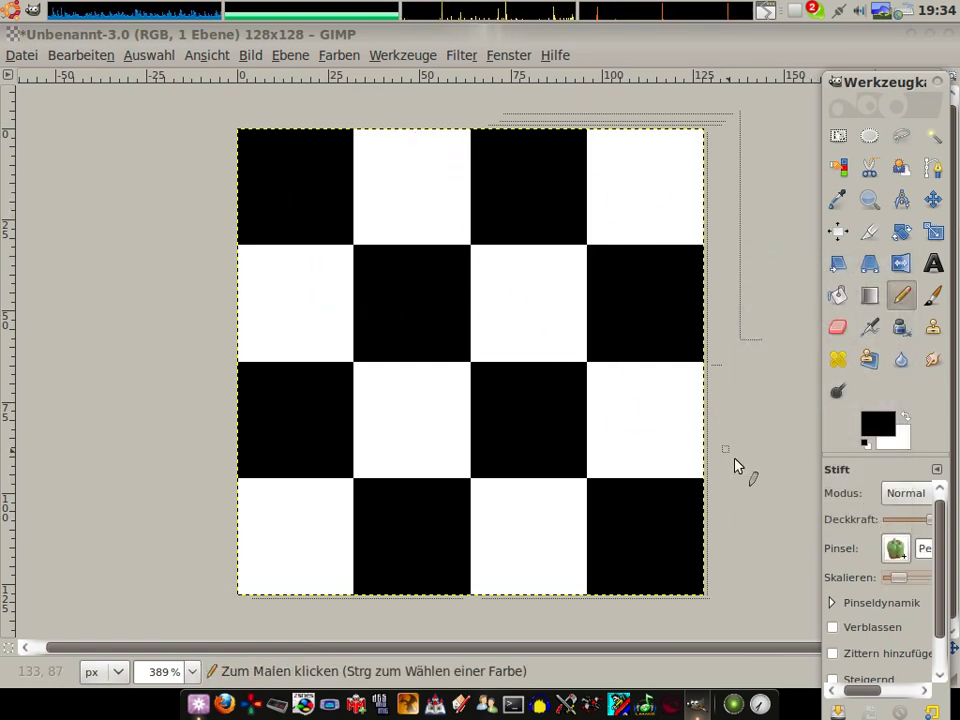
pyautogui.click(301, 188)
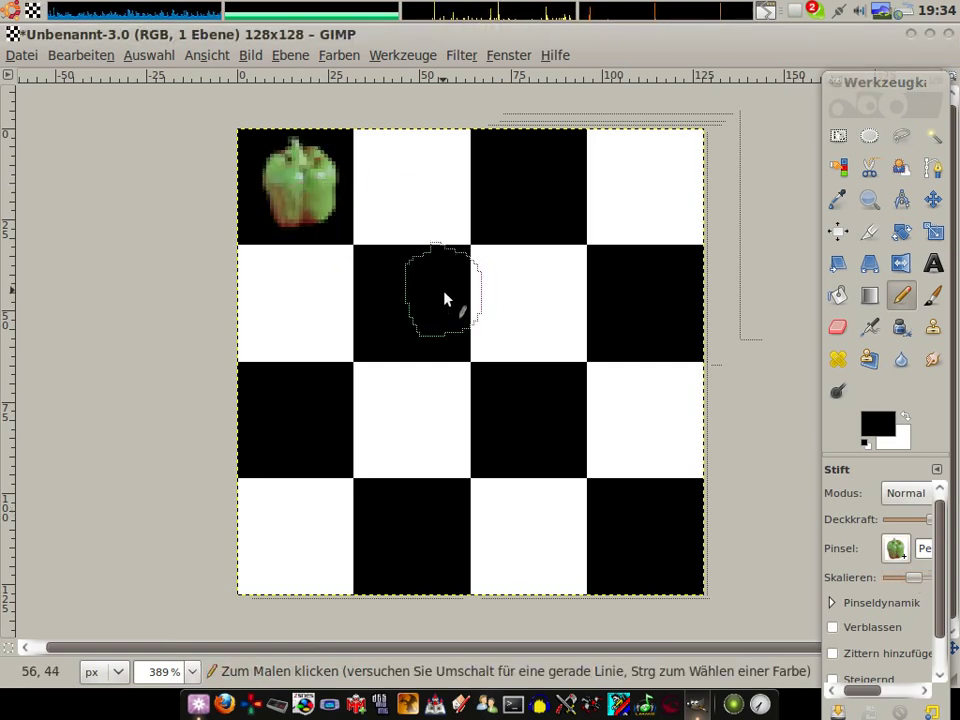